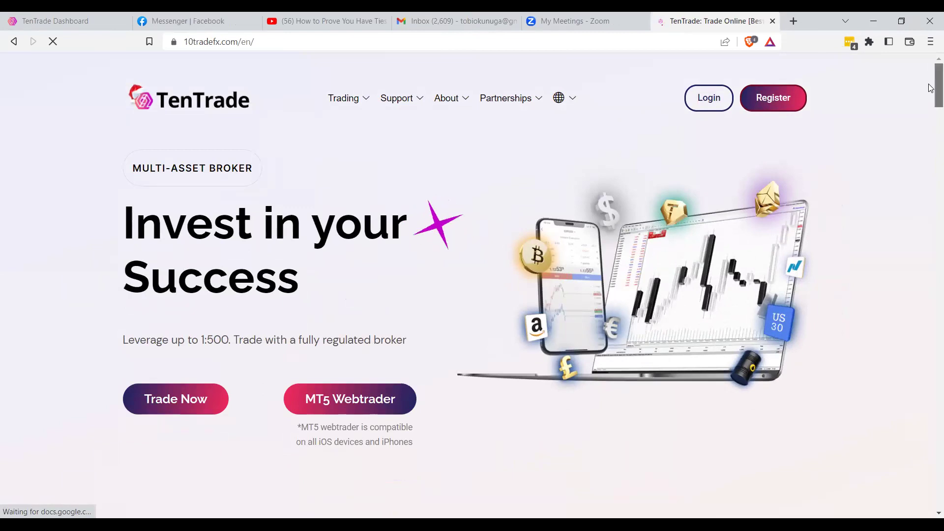
# - Scroll through the TenTrade home page and open the registration form
pyautogui.scroll(-15, 930, 151)
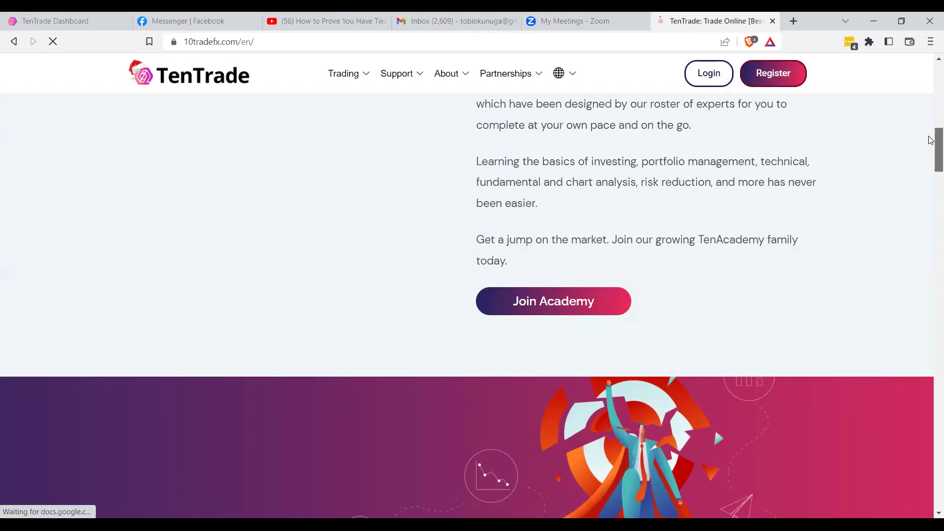
pyautogui.scroll(3, 931, 136)
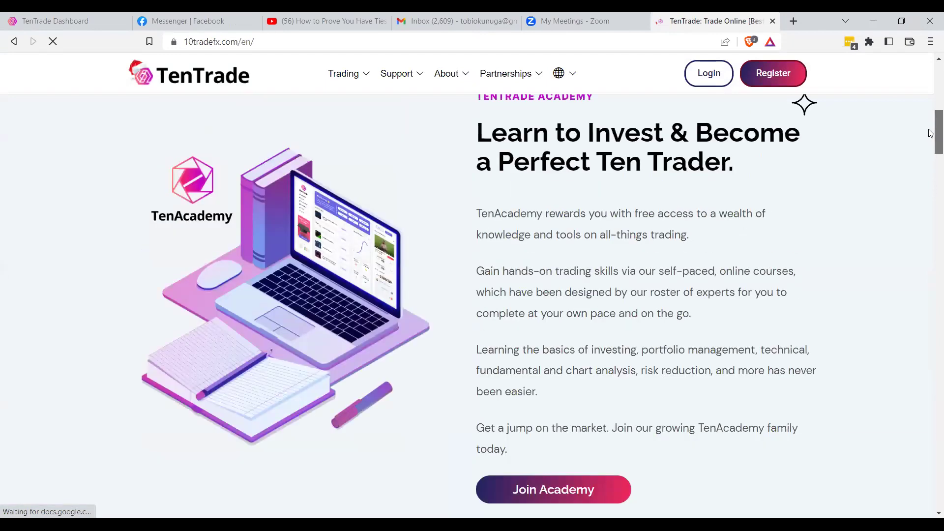
pyautogui.scroll(2, 930, 147)
pyautogui.scroll(-8, 931, 162)
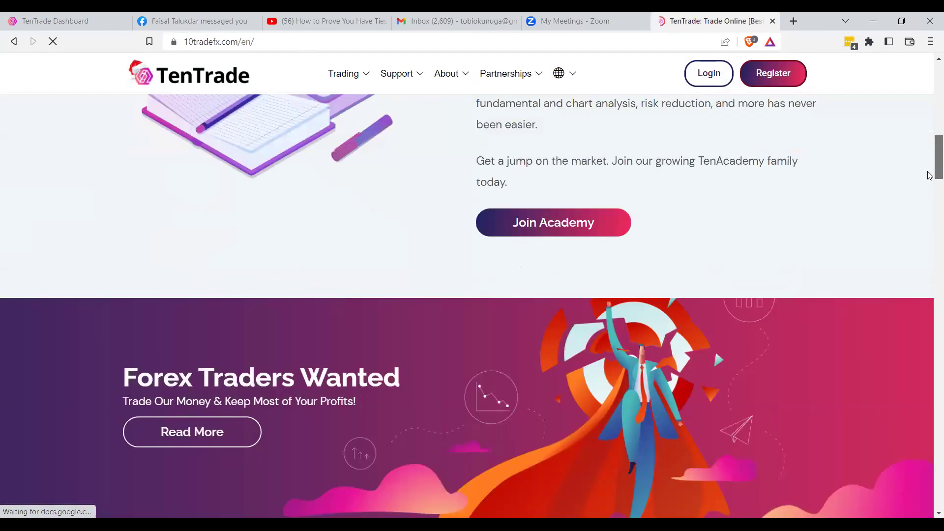
pyautogui.scroll(-15, 927, 216)
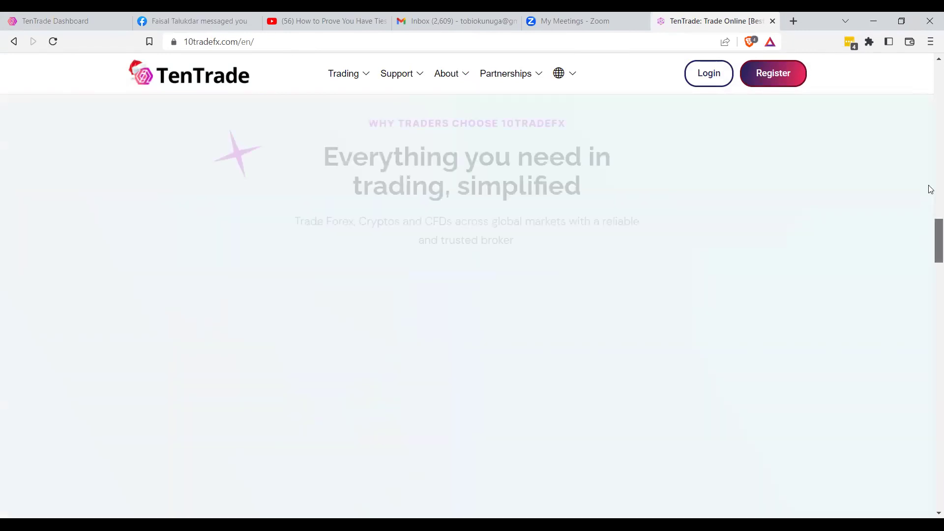
pyautogui.scroll(20, 931, 99)
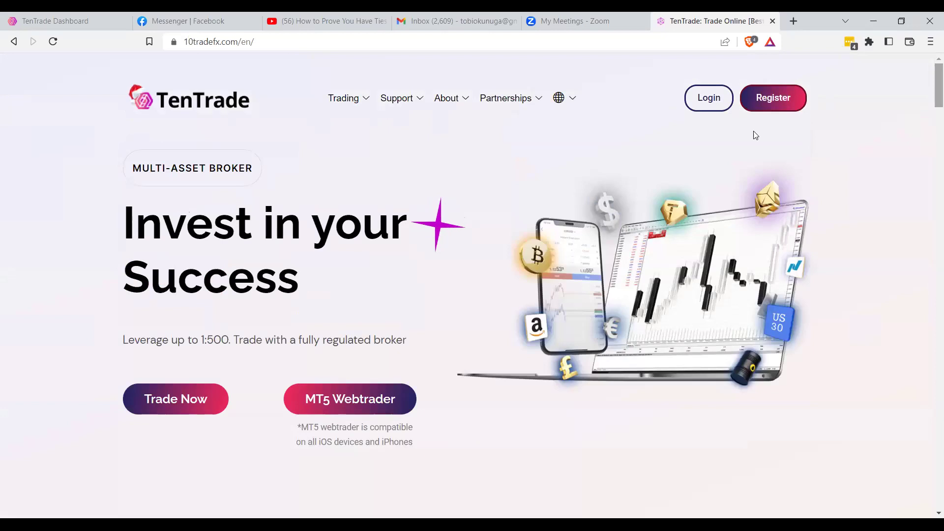
pyautogui.click(782, 101)
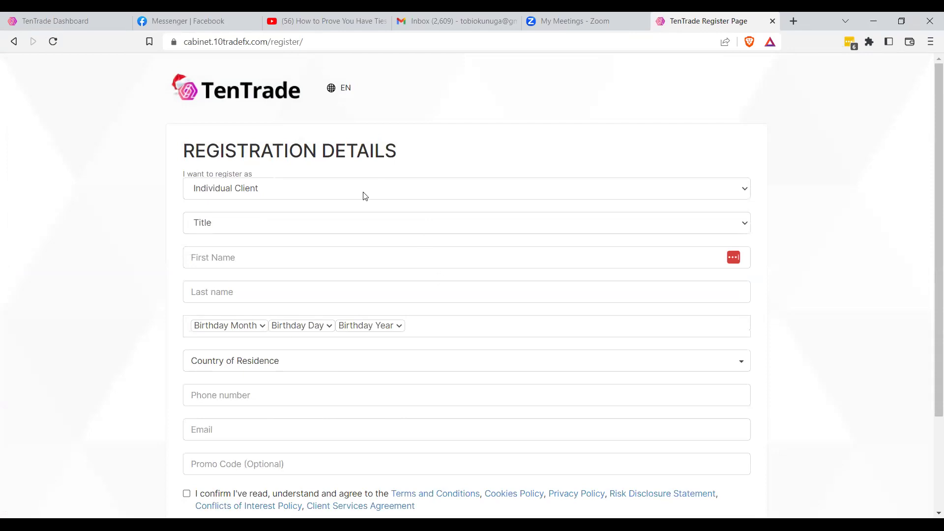
# - Start entering 'CABI' in the address bar to head back to the dashboard
pyautogui.scroll(-2, 338, 322)
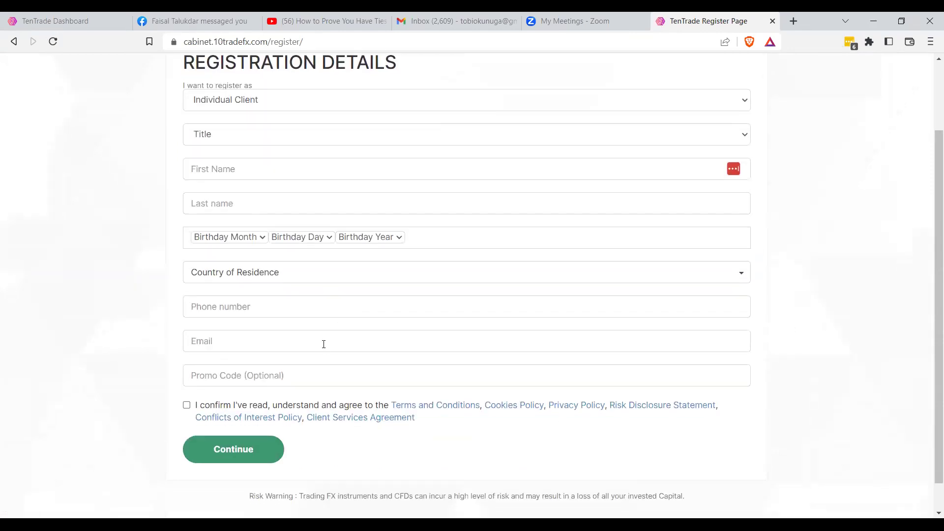
pyautogui.click(569, 43)
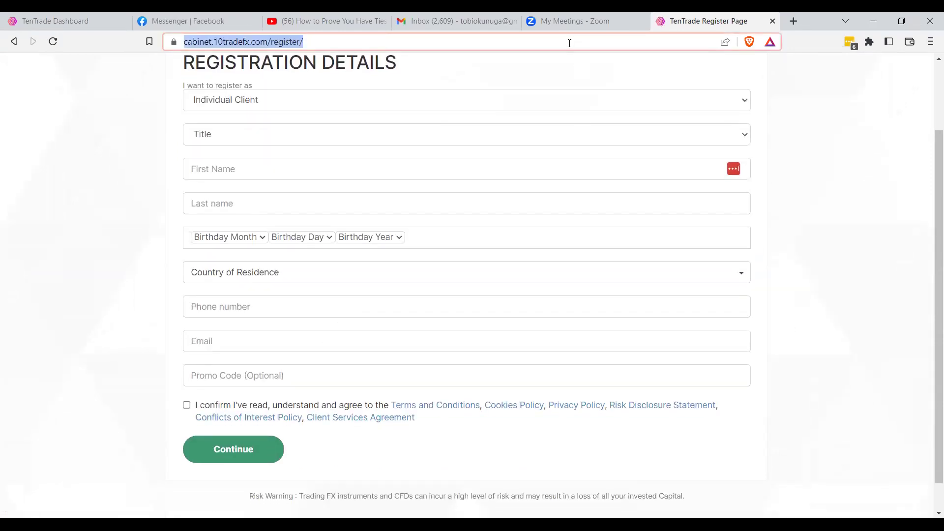
pyautogui.write('CABI')
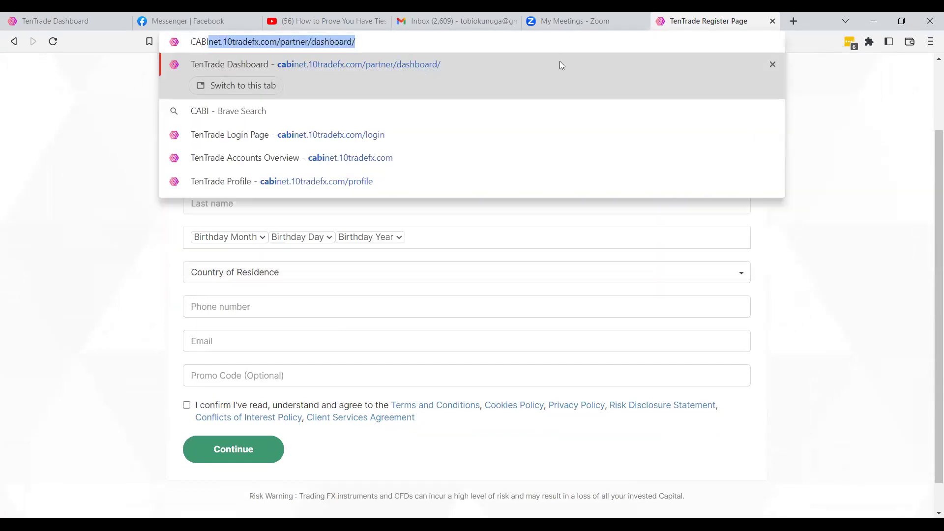
# - Open the TenTrade Dashboard and go to Accounts > Open Demo Account
pyautogui.click(561, 64)
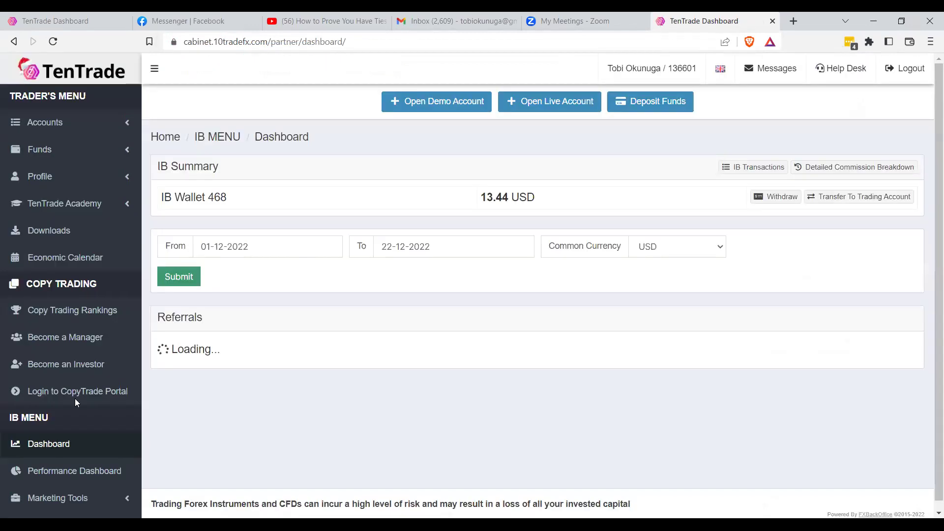
pyautogui.click(57, 122)
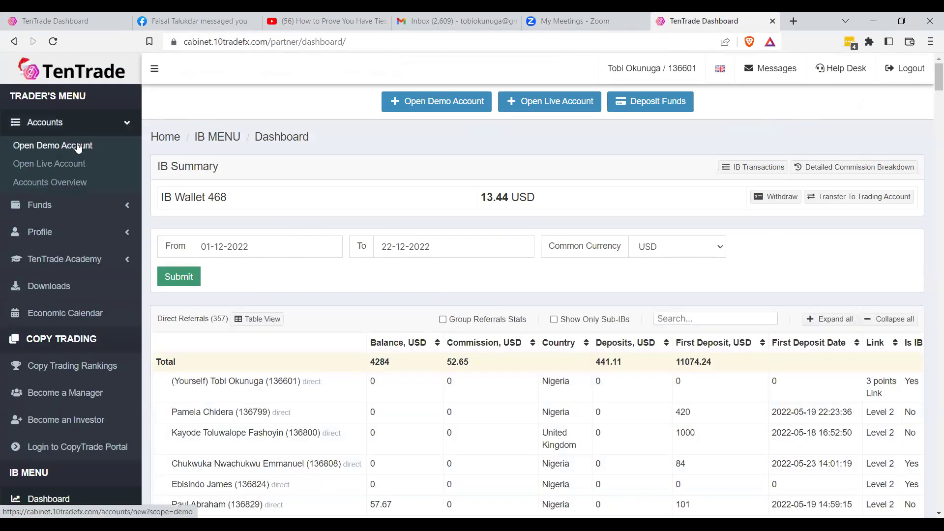
pyautogui.click(458, 104)
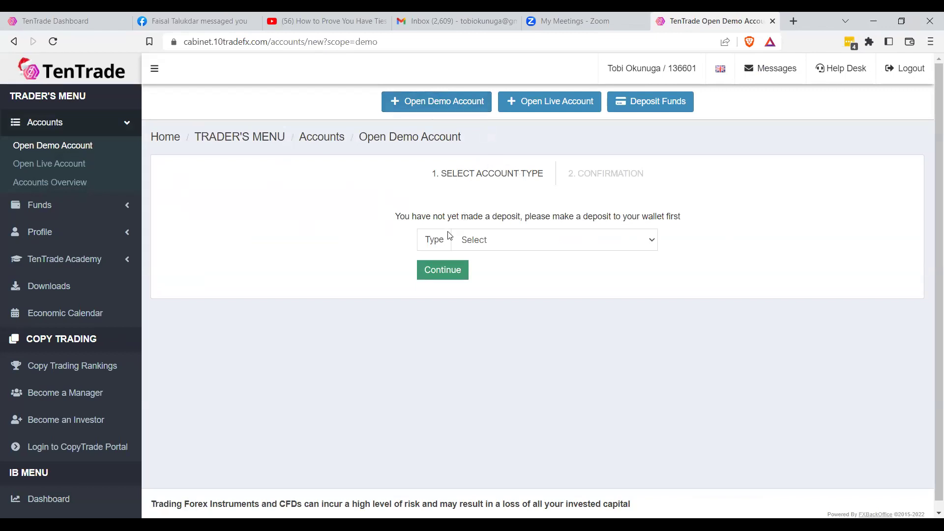
# - Choose Demo MT5, 1:100 leverage and a 1000 initial balance, then continue
pyautogui.click(520, 244)
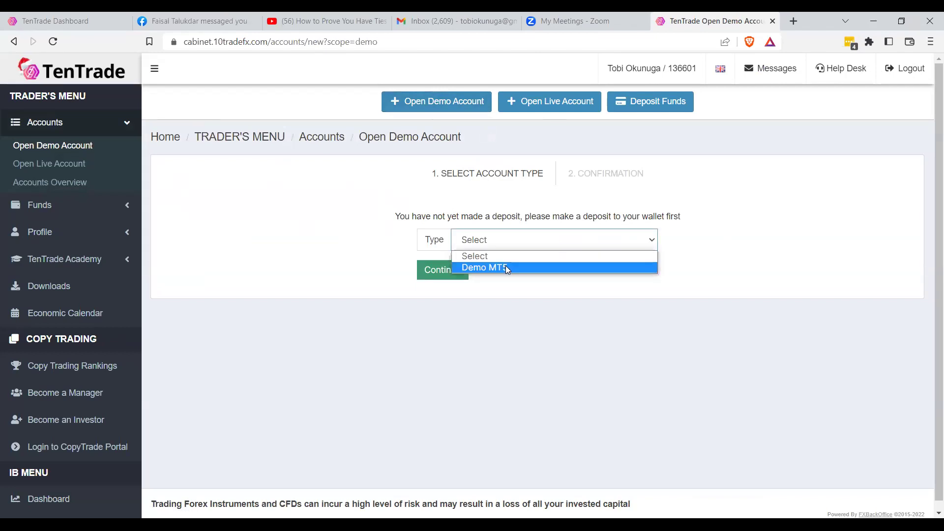
pyautogui.click(507, 268)
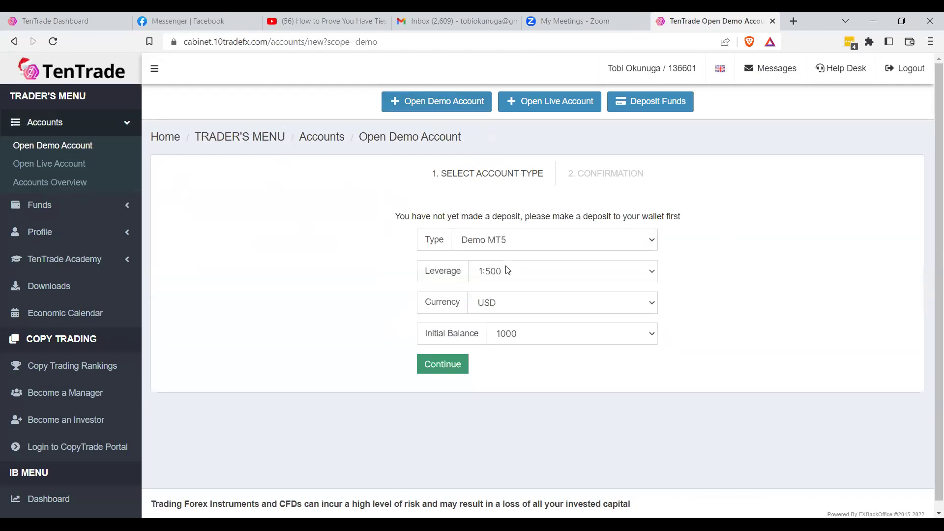
pyautogui.click(507, 274)
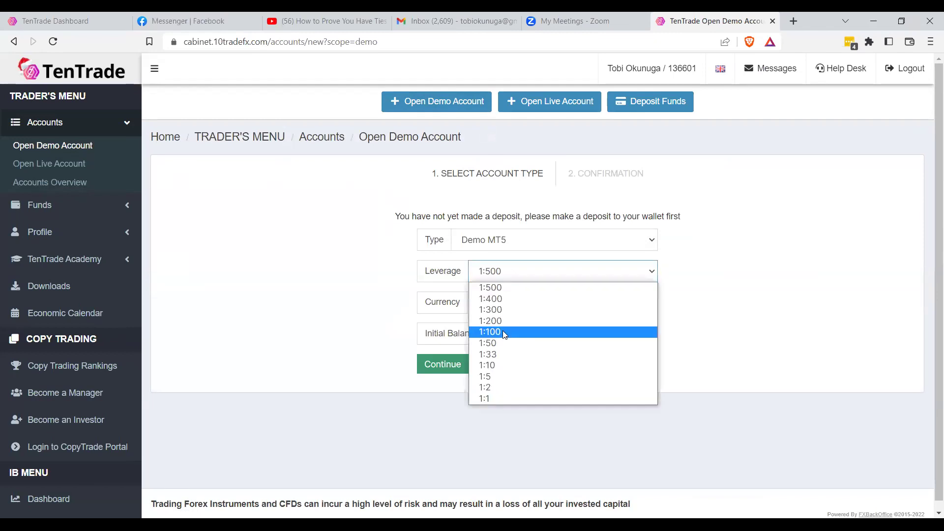
pyautogui.click(504, 335)
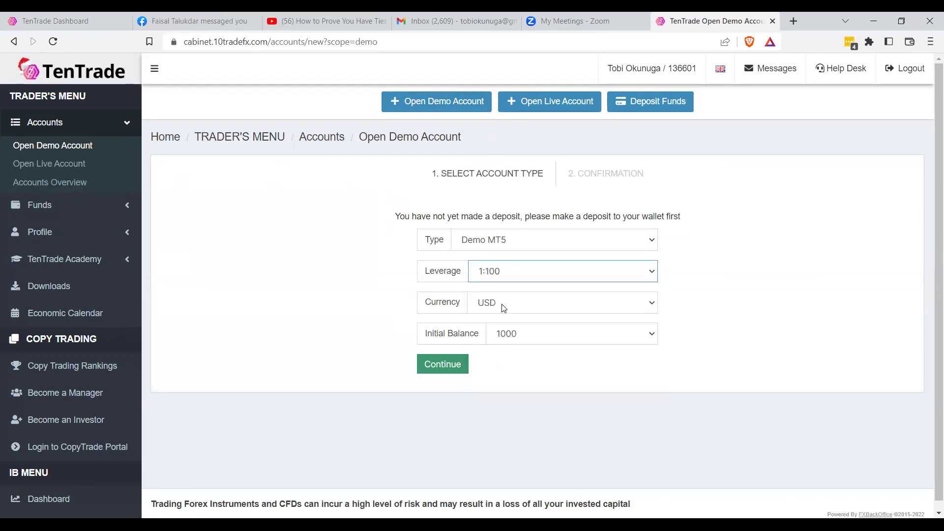
pyautogui.click(514, 339)
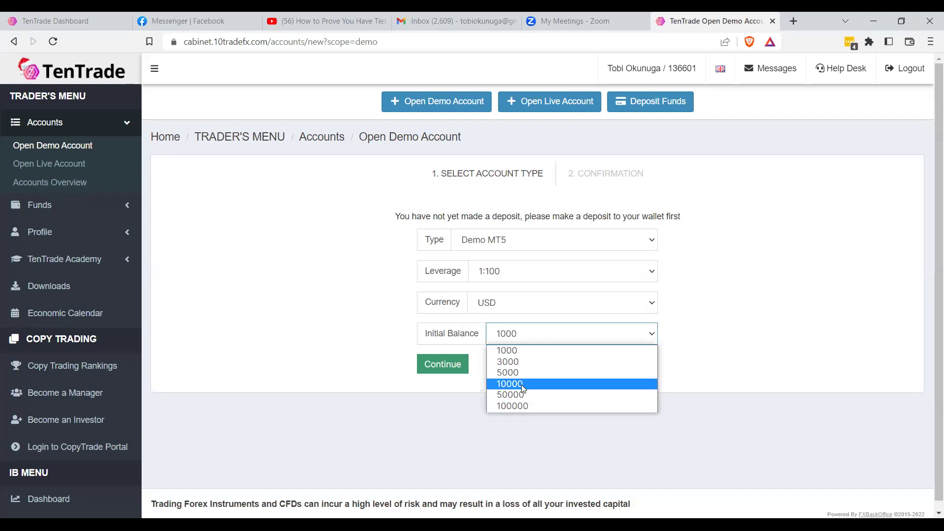
pyautogui.click(524, 350)
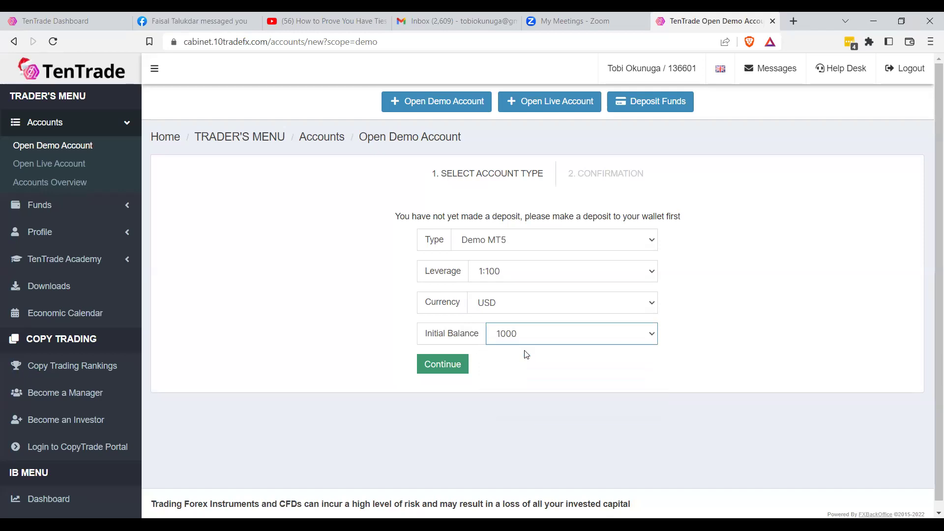
pyautogui.click(443, 366)
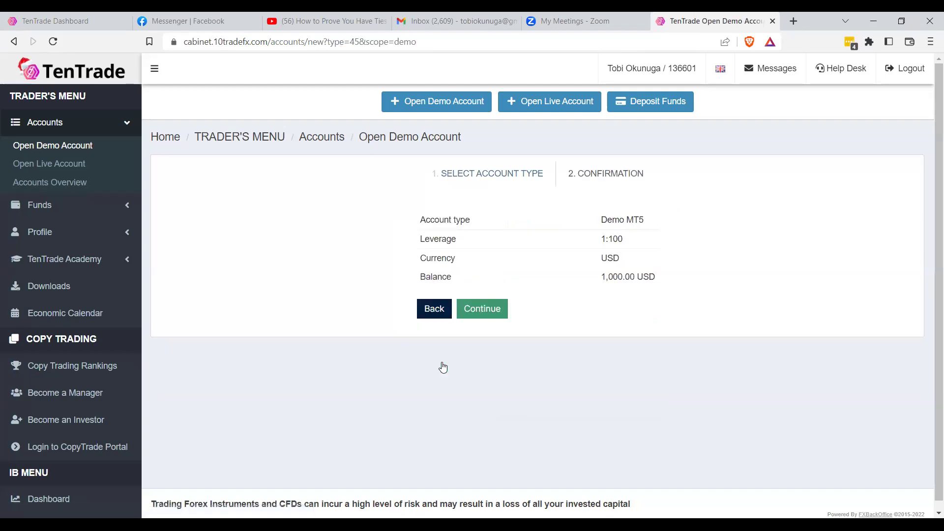
# - Confirm the new demo account and select its login and server details
pyautogui.click(489, 311)
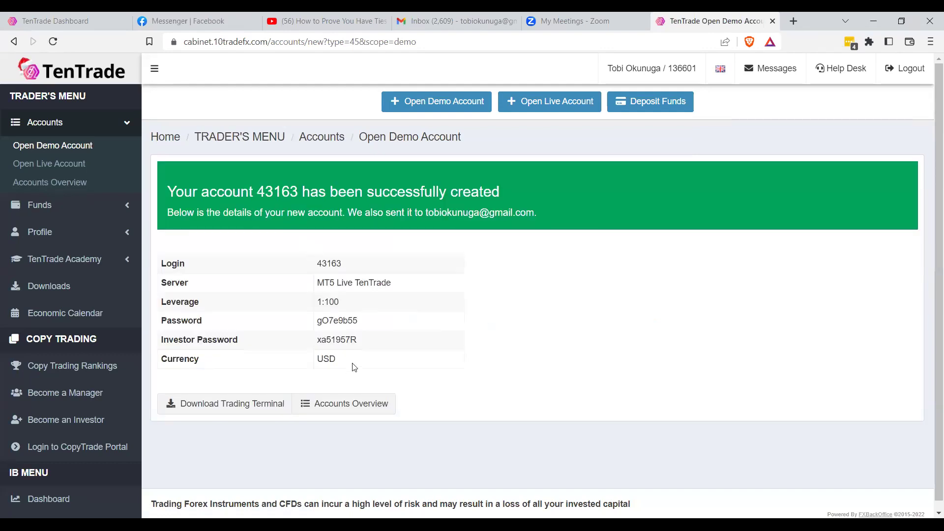
pyautogui.moveTo(345, 366); pyautogui.dragTo(311, 269)
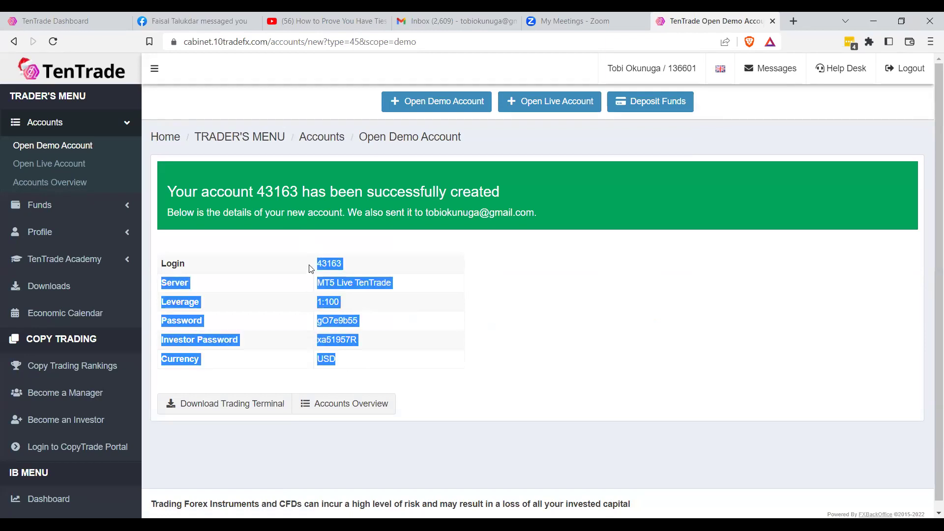
pyautogui.click(422, 255)
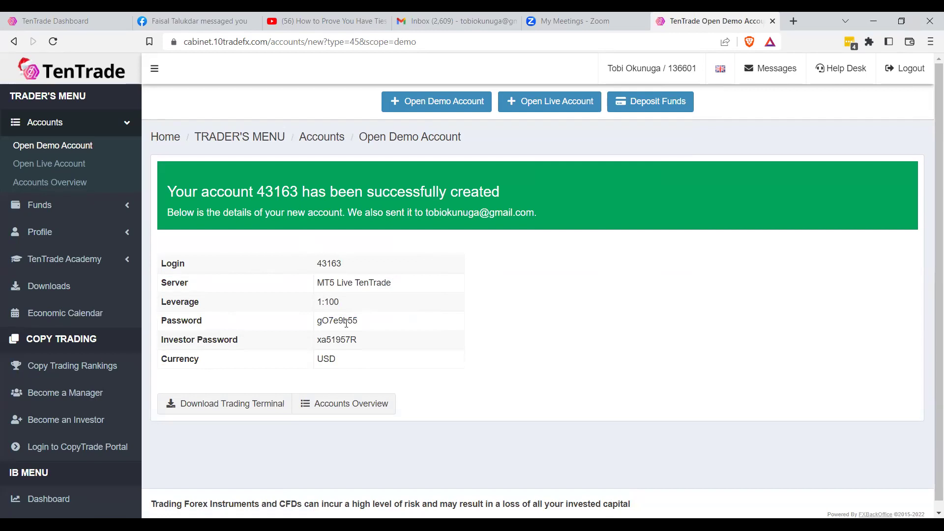
pyautogui.moveTo(161, 263); pyautogui.dragTo(366, 361)
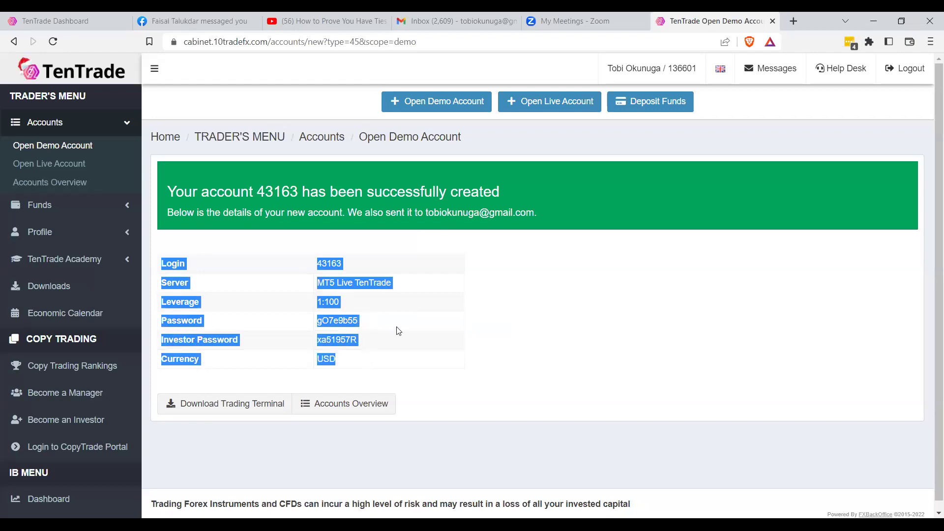
pyautogui.click(423, 318)
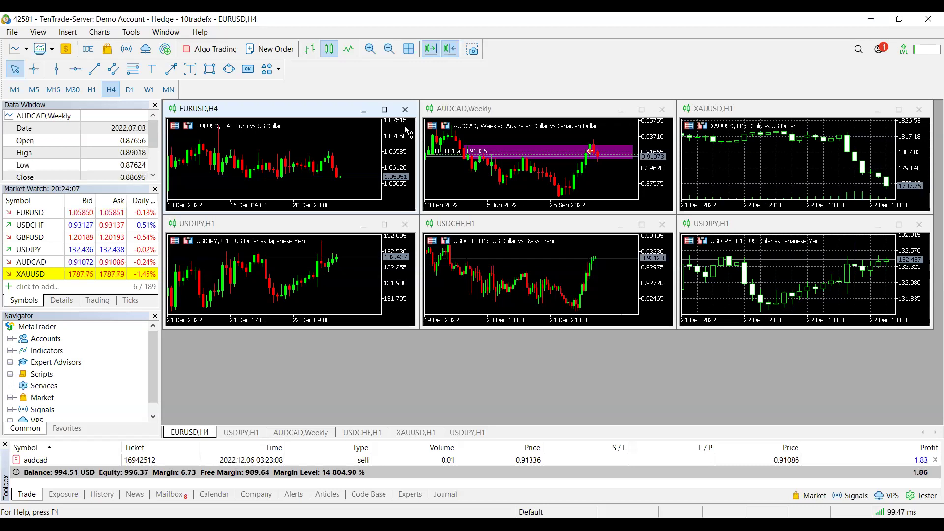
# - Maximize the EURUSD H4 chart to fill the workspace
pyautogui.click(385, 110)
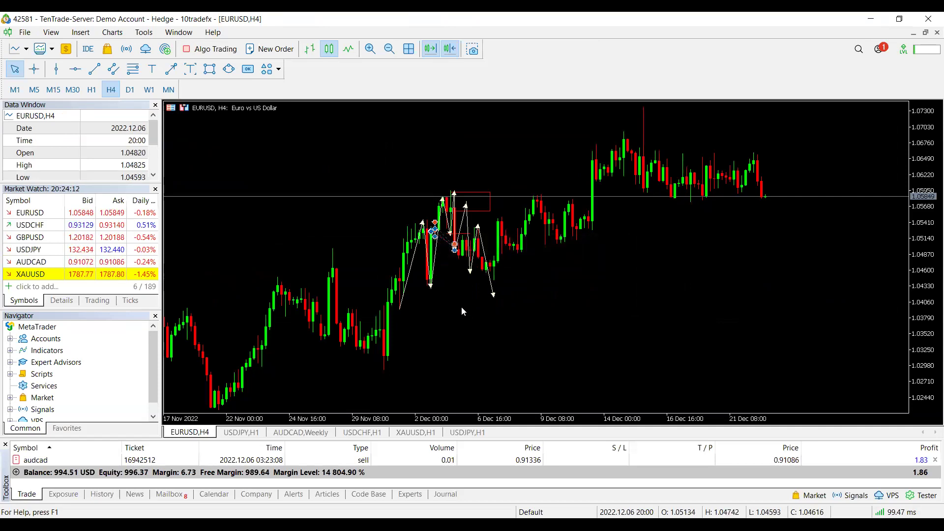
pyautogui.scroll(10, 480, 310)
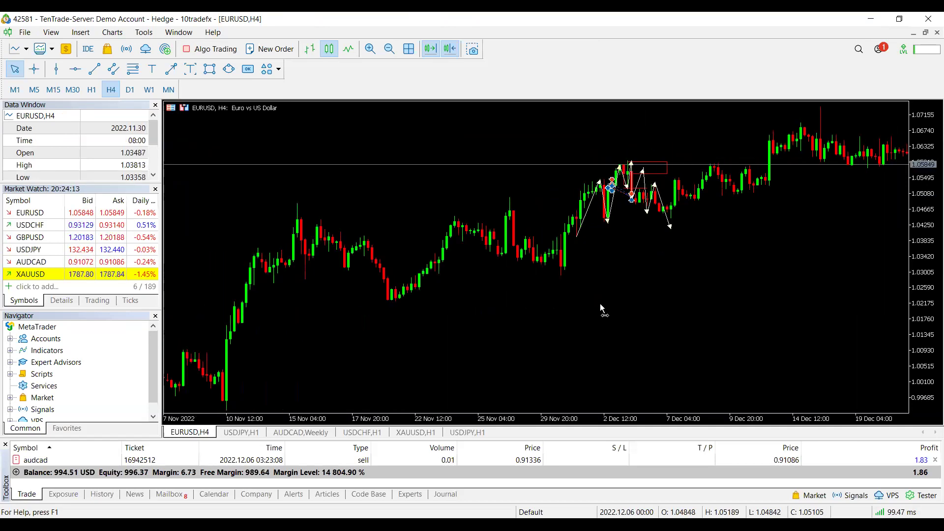
pyautogui.scroll(-10, 525, 299)
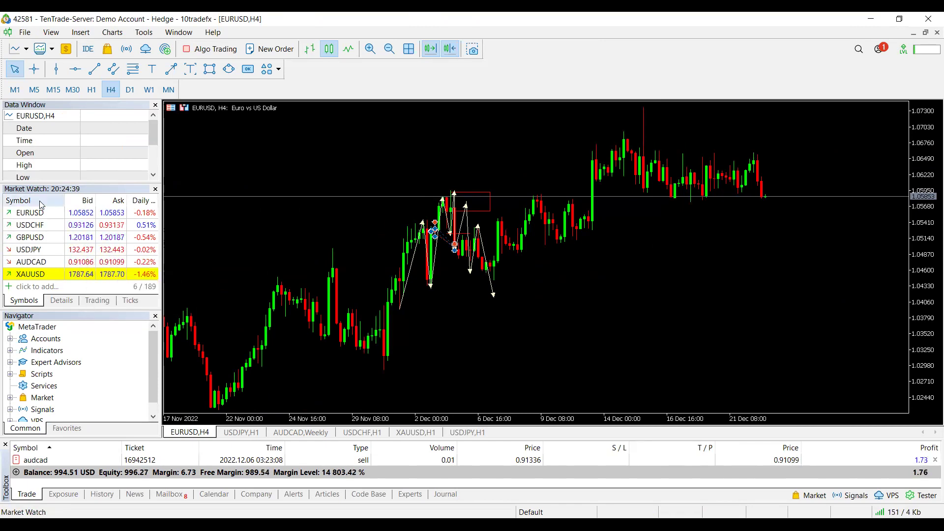
# - Open a new USDCHF chart from Market Watch's Chart Window option
pyautogui.click(39, 226)
pyautogui.rightClick(40, 226)
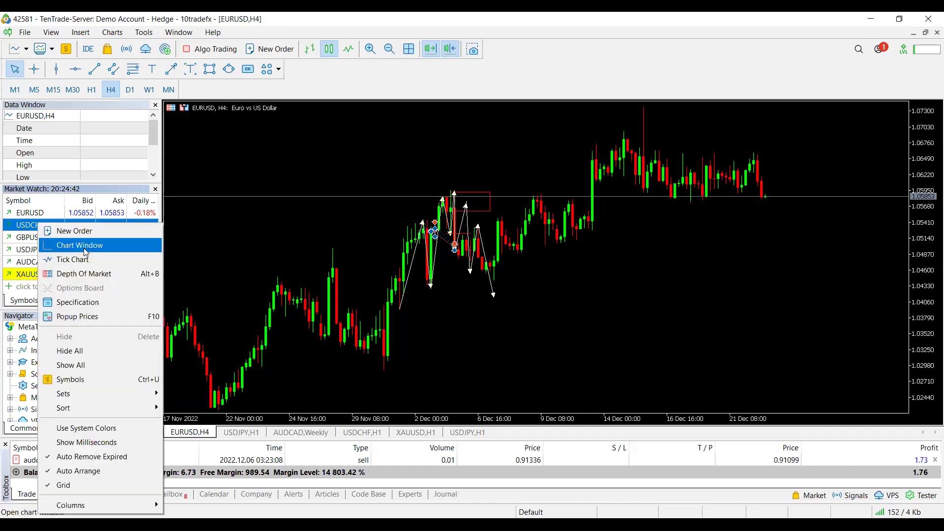
pyautogui.click(84, 252)
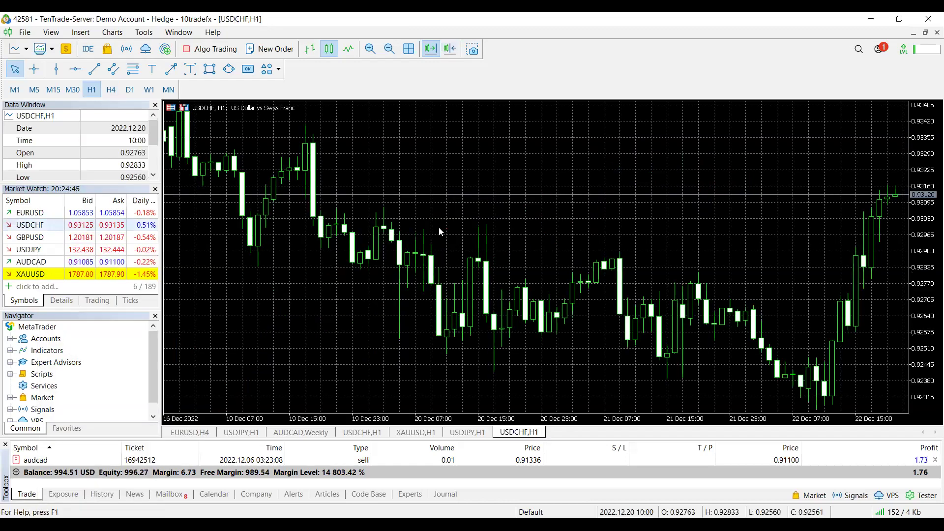
pyautogui.rightClick(518, 266)
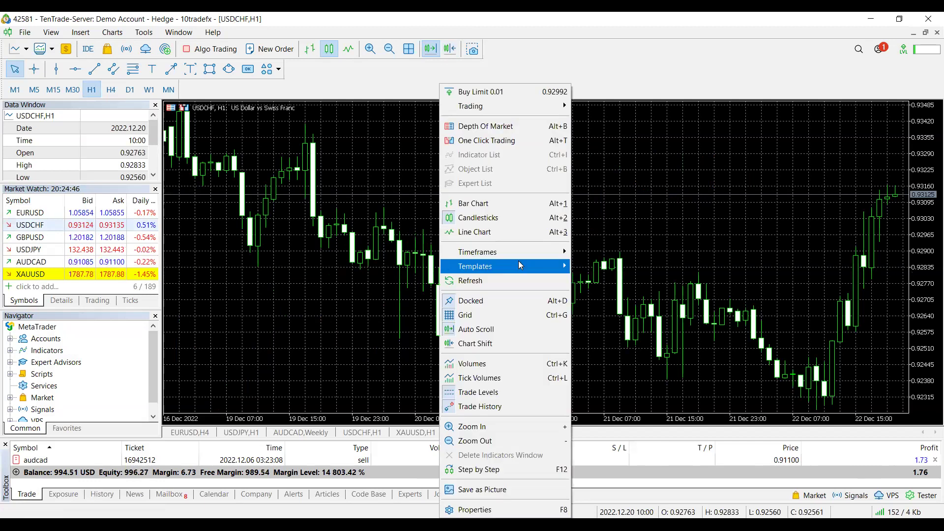
pyautogui.moveTo(518, 265)
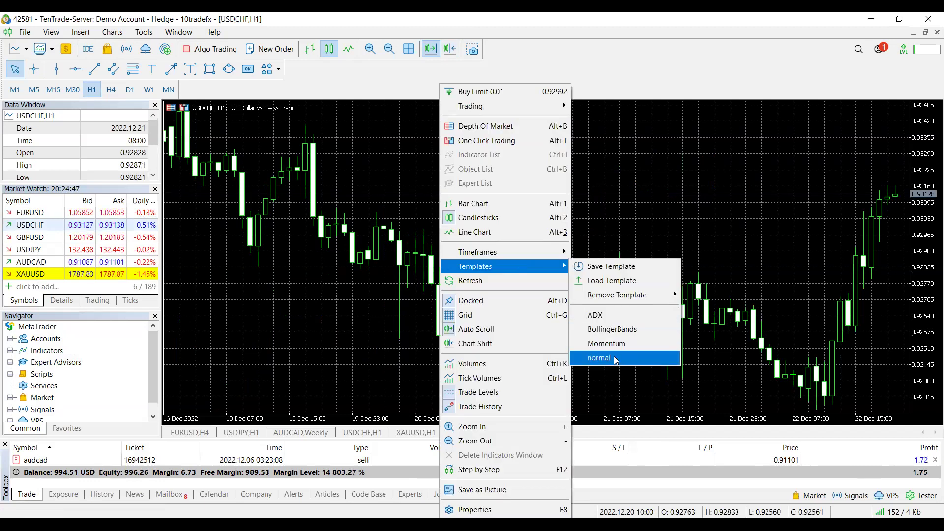
# - Apply the normal template to the USDCHF chart and turn on Chart Shift
pyautogui.click(615, 360)
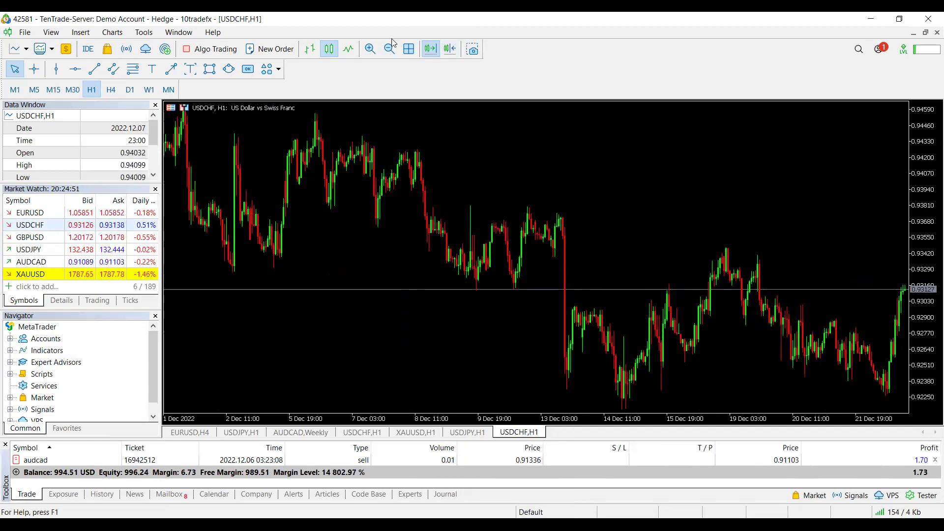
pyautogui.click(449, 48)
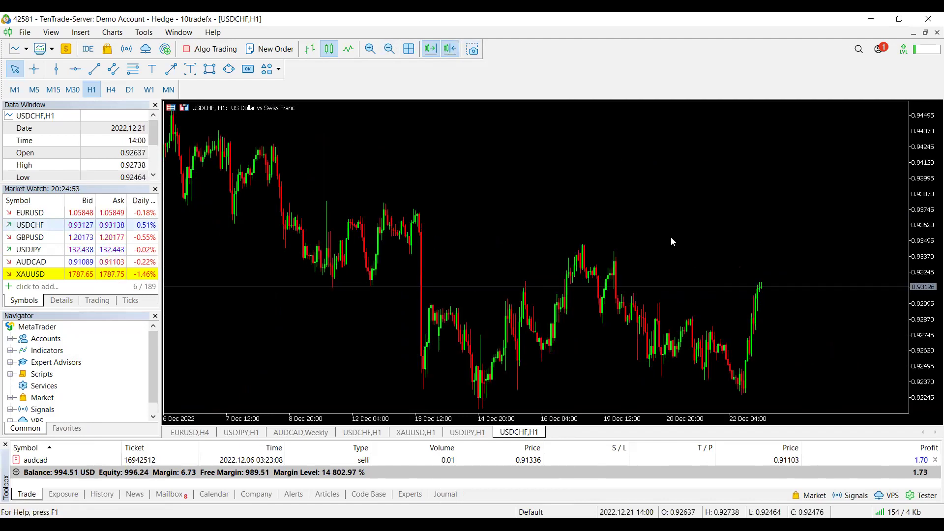
pyautogui.scroll(2, 672, 211)
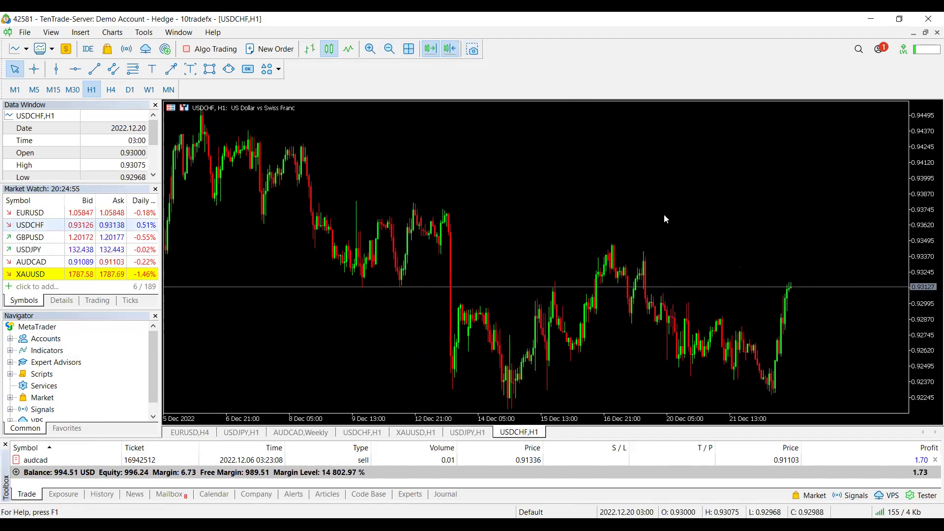
pyautogui.scroll(-2, 663, 214)
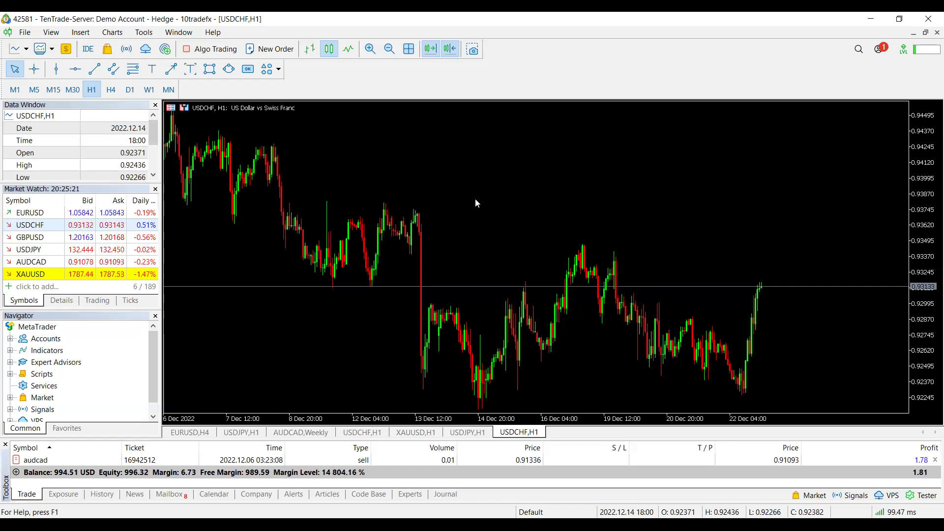
# - Place a text label reading 'METATRADER 5' near the top of the chart
pyautogui.click(154, 70)
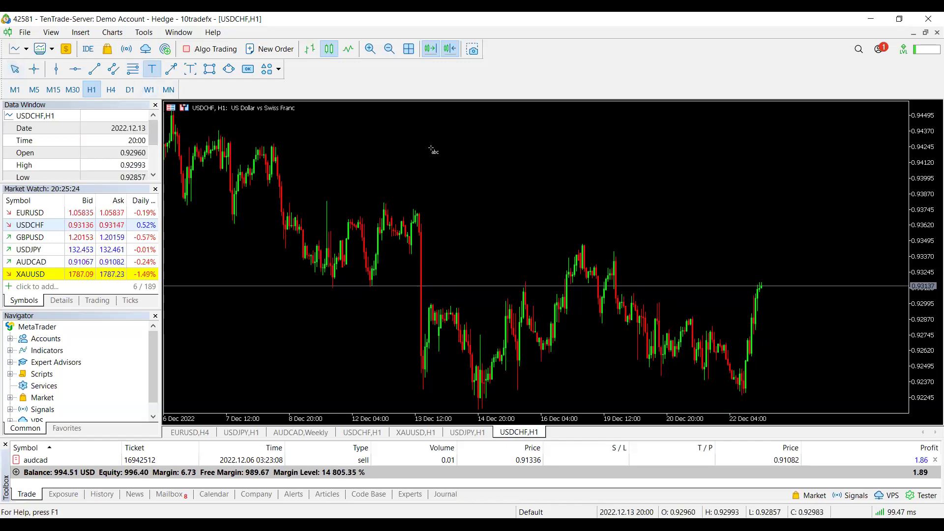
pyautogui.click(431, 149)
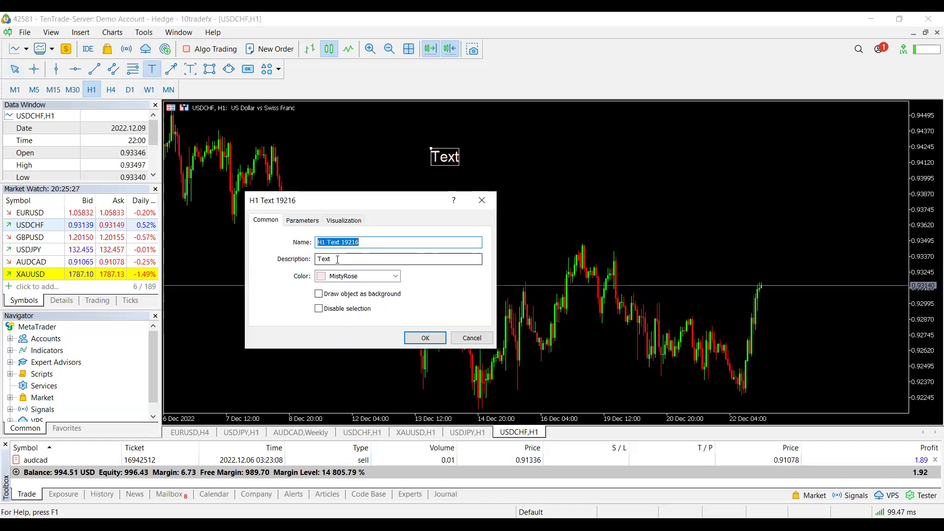
pyautogui.doubleClick(338, 260)
pyautogui.press('BackSpace')
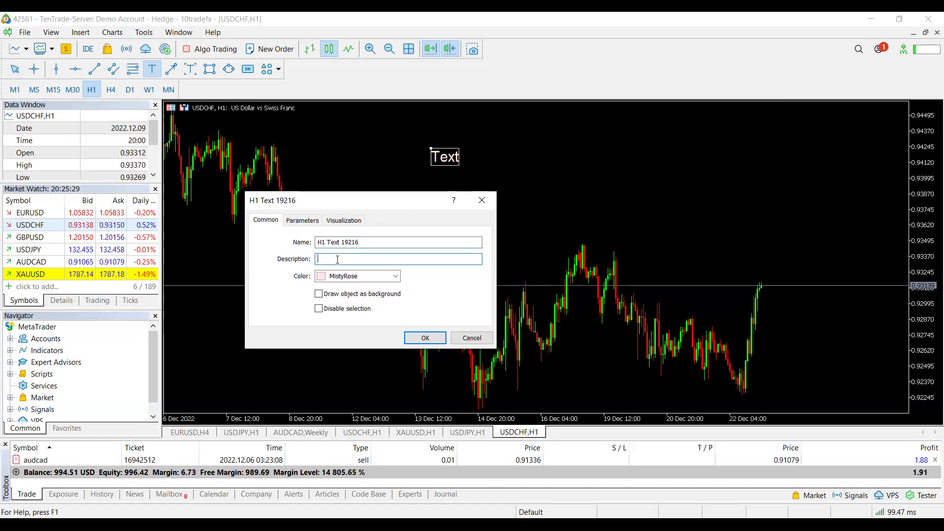
pyautogui.write('METATRADR 5')
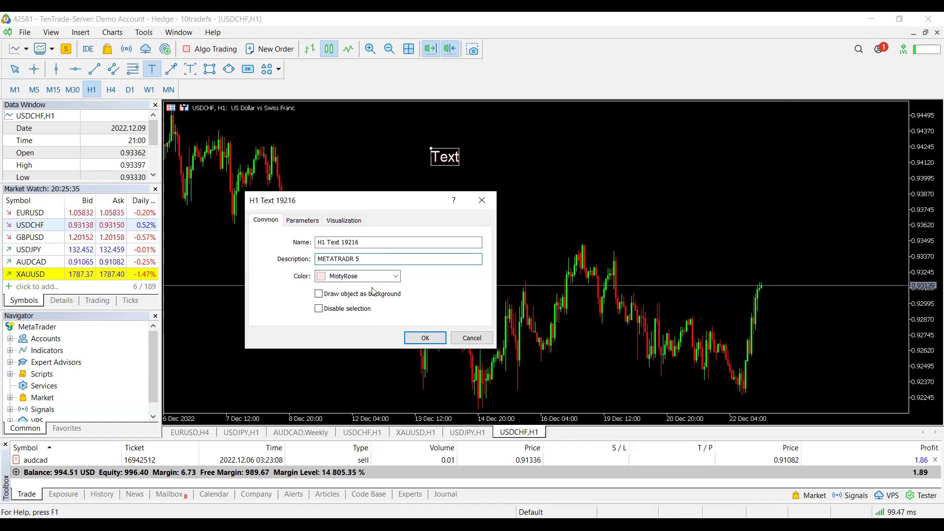
pyautogui.click(352, 259)
pyautogui.write('E')
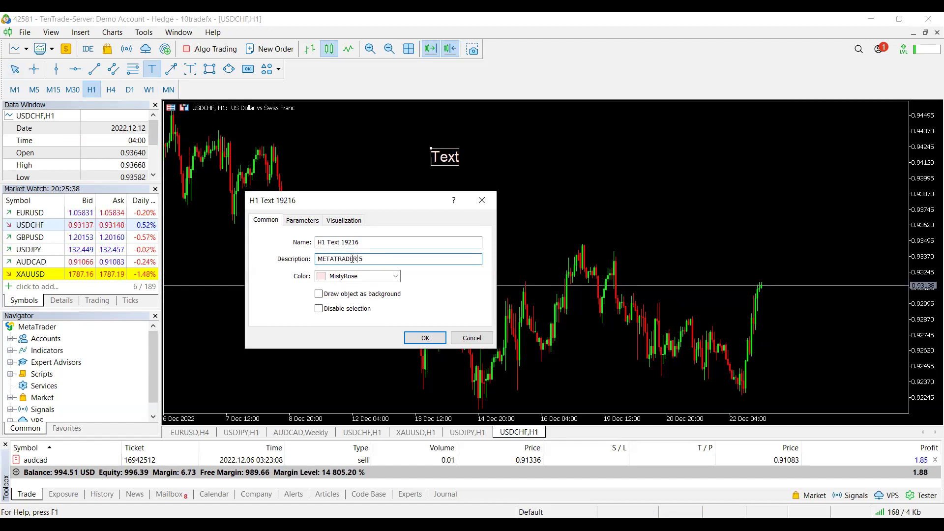
pyautogui.click(423, 338)
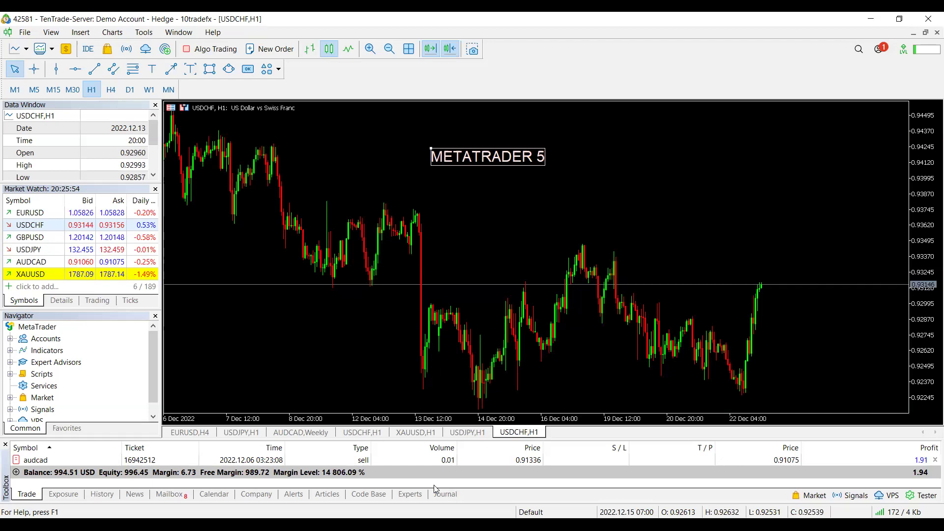
# - In the browser, select and copy the new demo account's password
pyautogui.hotkey('alt', 'Tab')
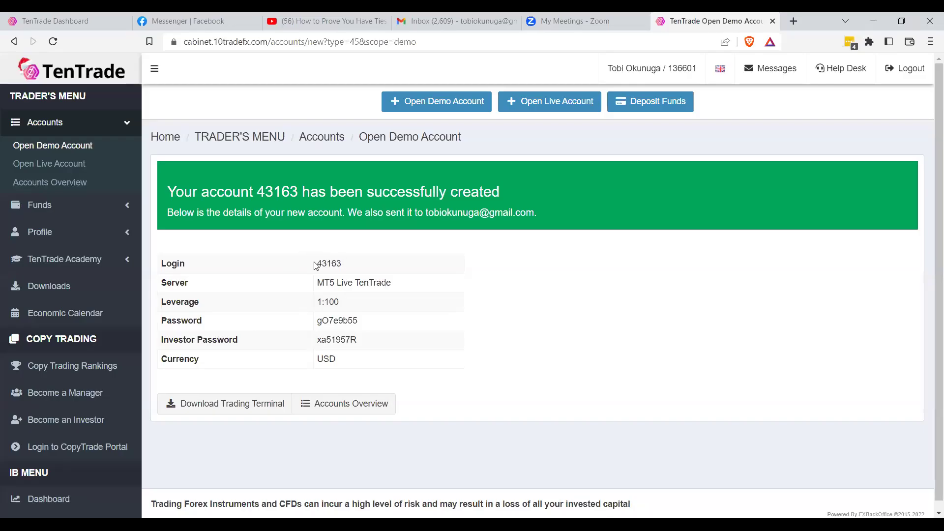
pyautogui.moveTo(316, 265); pyautogui.dragTo(343, 264)
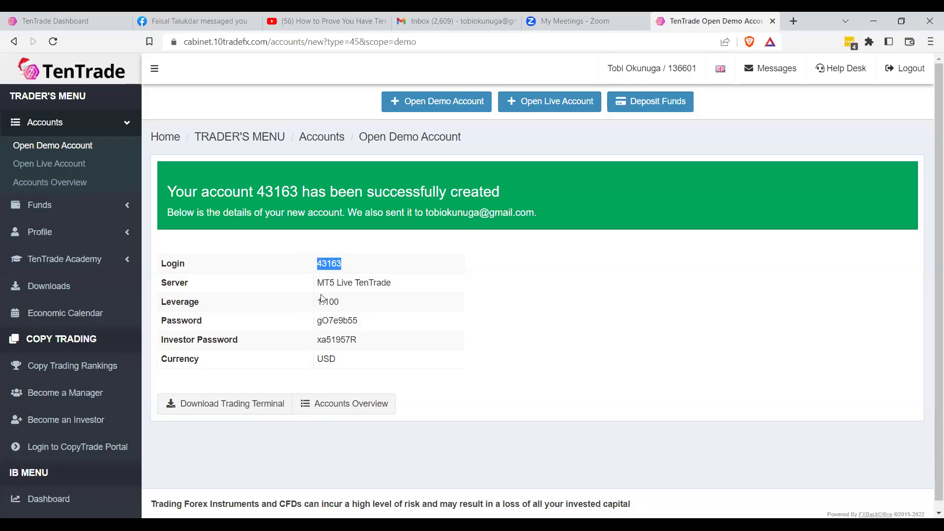
pyautogui.moveTo(317, 322); pyautogui.dragTo(358, 322)
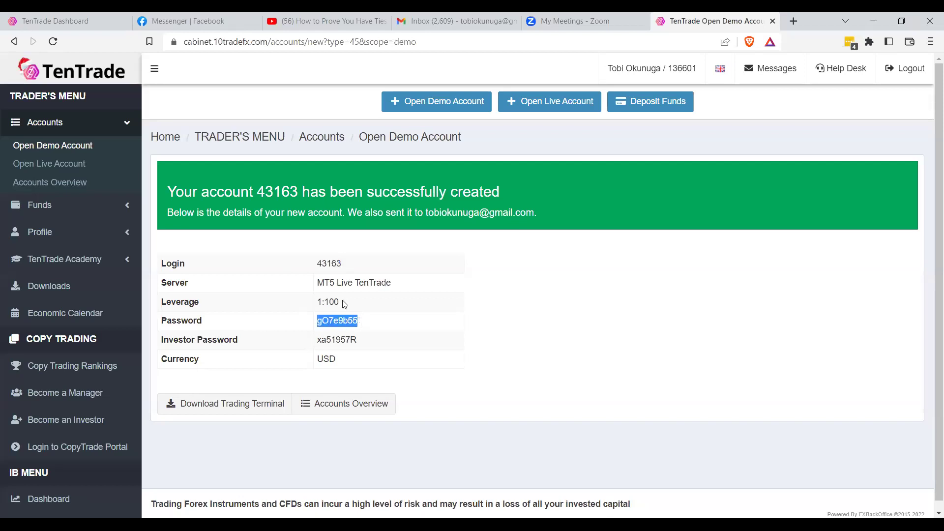
pyautogui.moveTo(318, 282); pyautogui.dragTo(395, 283)
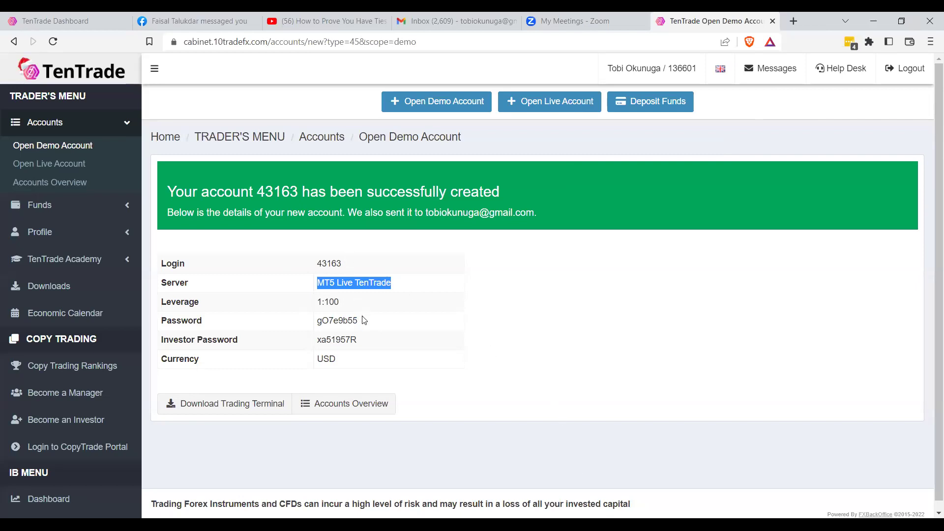
pyautogui.click(364, 321)
pyautogui.moveTo(364, 321); pyautogui.dragTo(316, 328)
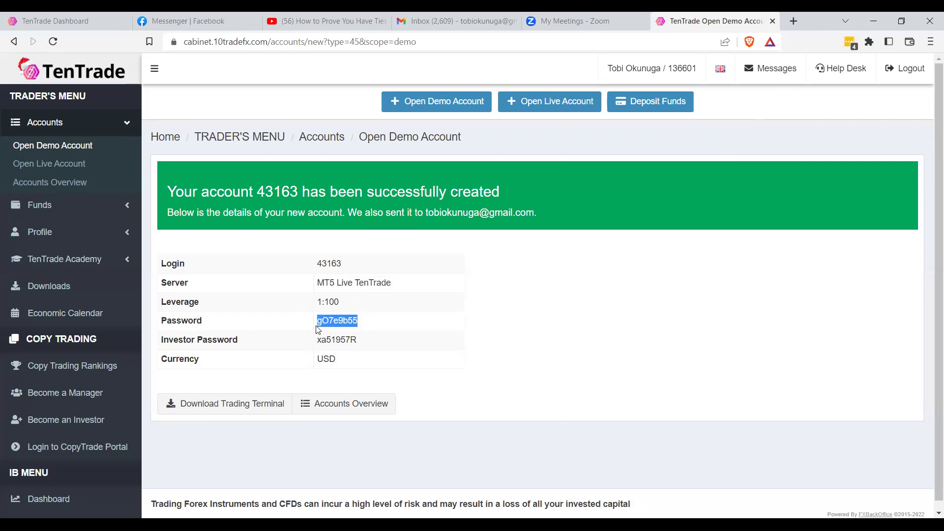
pyautogui.rightClick(350, 323)
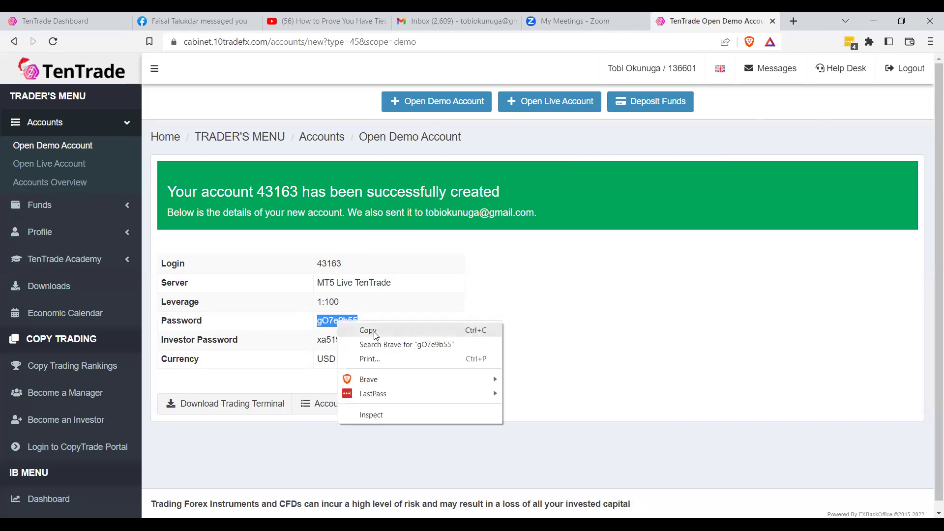
pyautogui.click(376, 335)
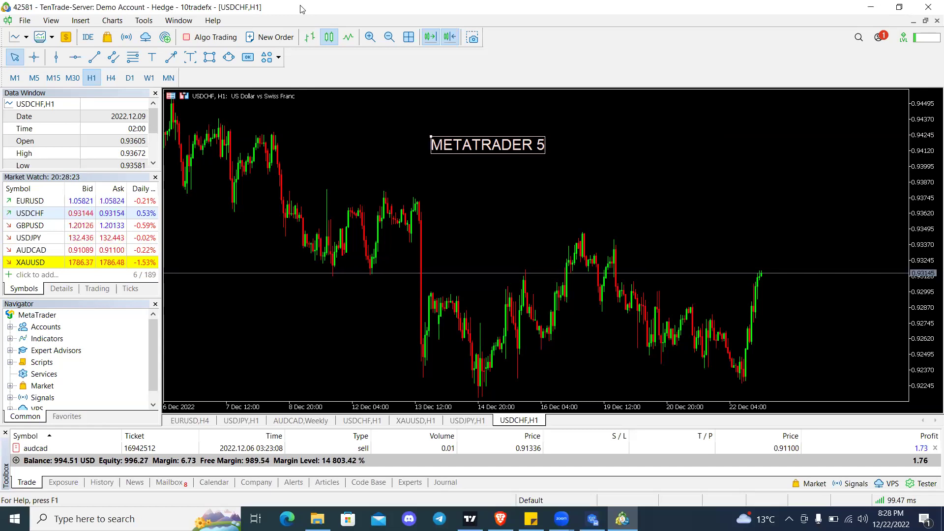
# - Look through the main menus, then select the METATRADER 5 label
pyautogui.click(25, 21)
pyautogui.press('Right')
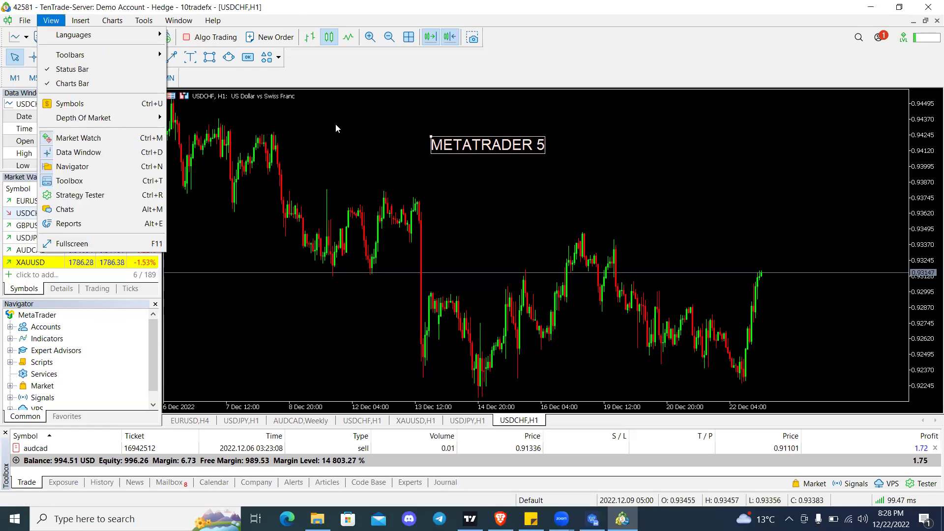
pyautogui.press('Right')
pyautogui.press('Right')
pyautogui.press('Right')
pyautogui.press('Right')
pyautogui.press('Right')
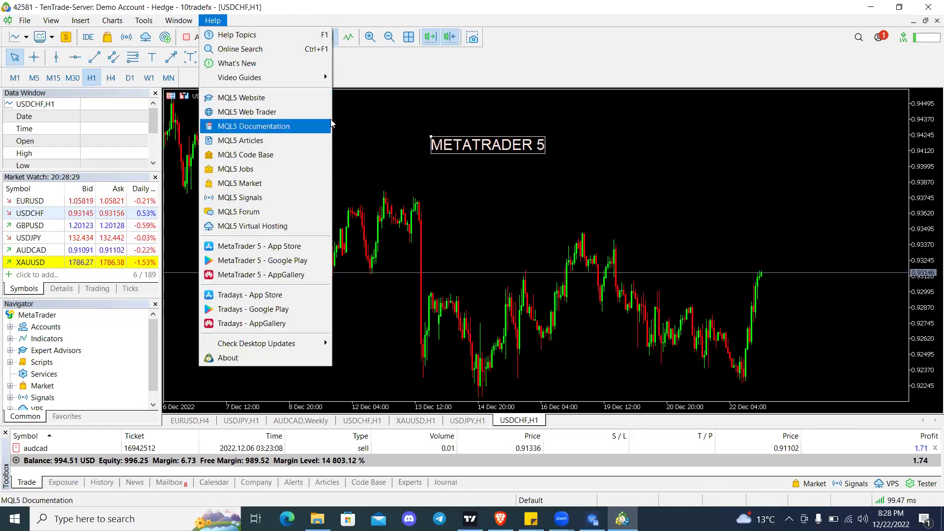
pyautogui.click(403, 138)
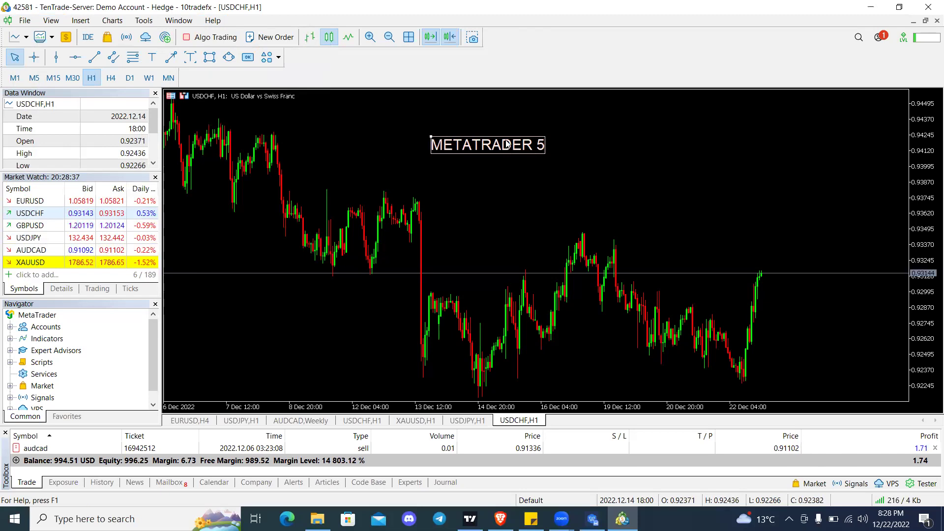
pyautogui.click(537, 149)
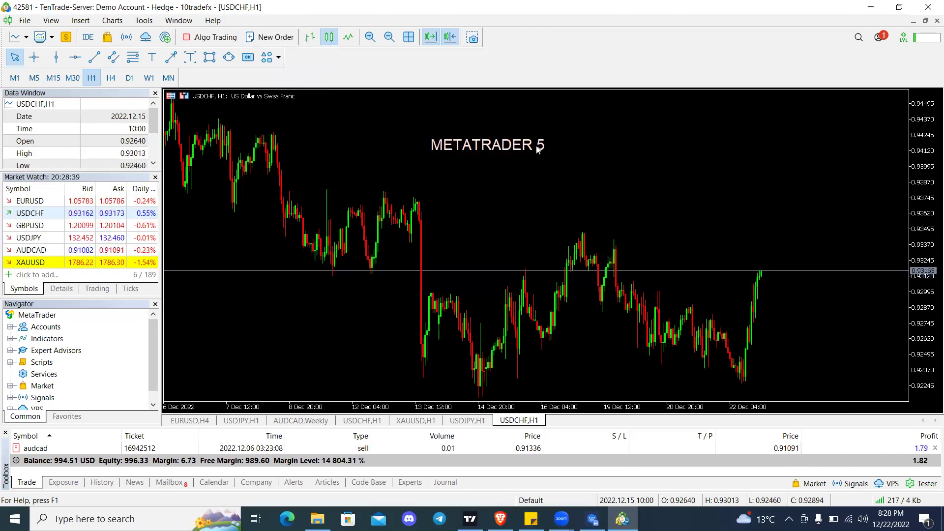
pyautogui.click(537, 149)
pyautogui.click(537, 149)
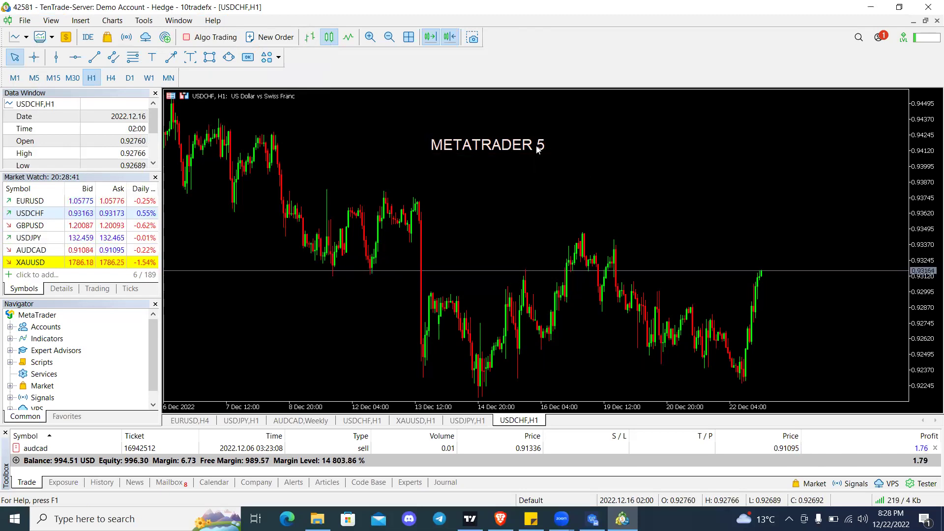
pyautogui.click(537, 149)
pyautogui.click(154, 57)
pyautogui.click(462, 173)
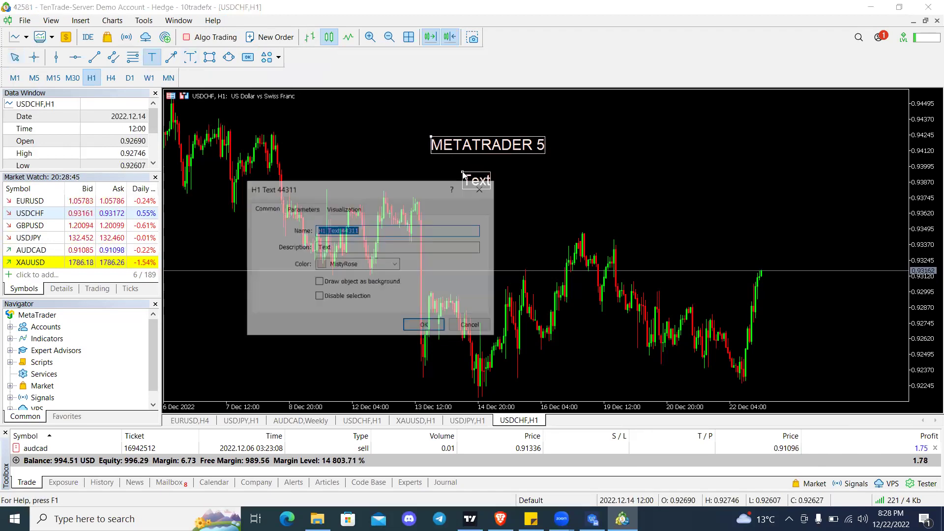
pyautogui.click(404, 247)
pyautogui.press('BackSpace')
pyautogui.press('BackSpace')
pyautogui.press('BackSpace')
pyautogui.press('BackSpace')
pyautogui.write('WWW.METATR')
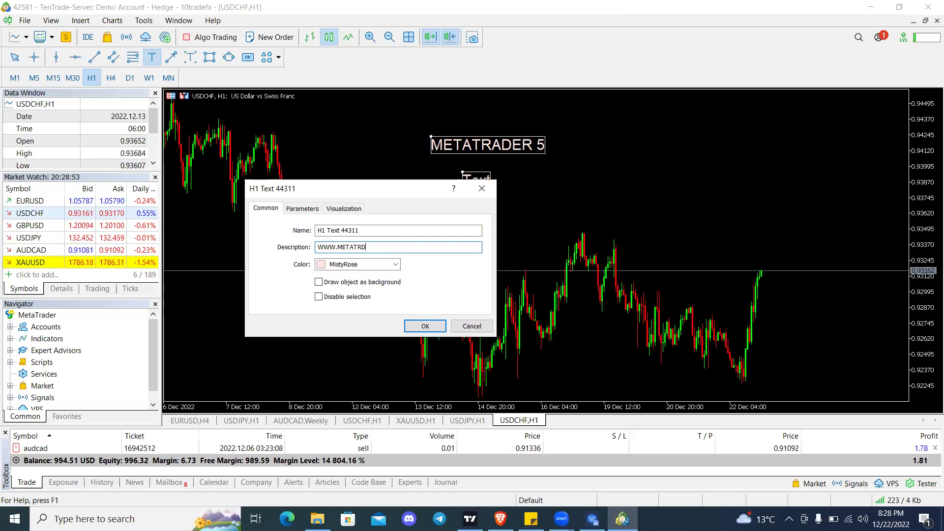
pyautogui.press('BackSpace')
pyautogui.write('ADER.COM')
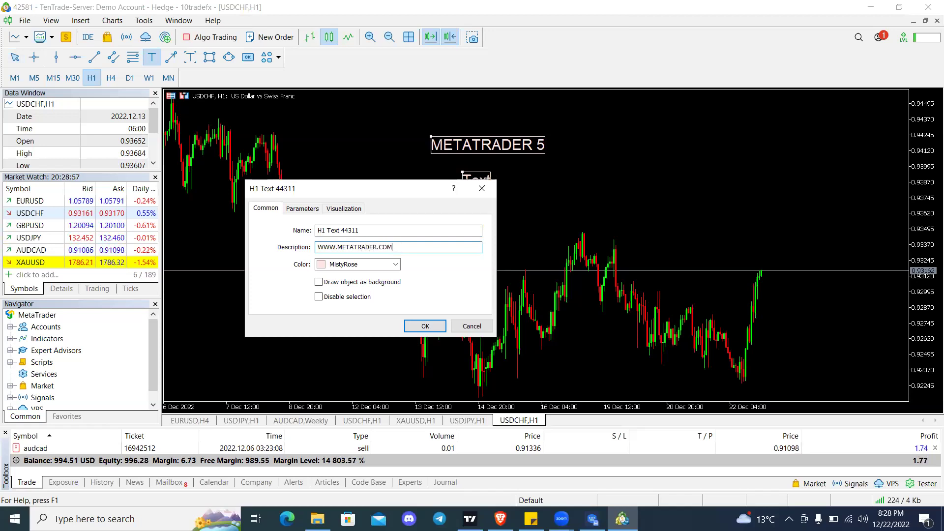
pyautogui.click(425, 326)
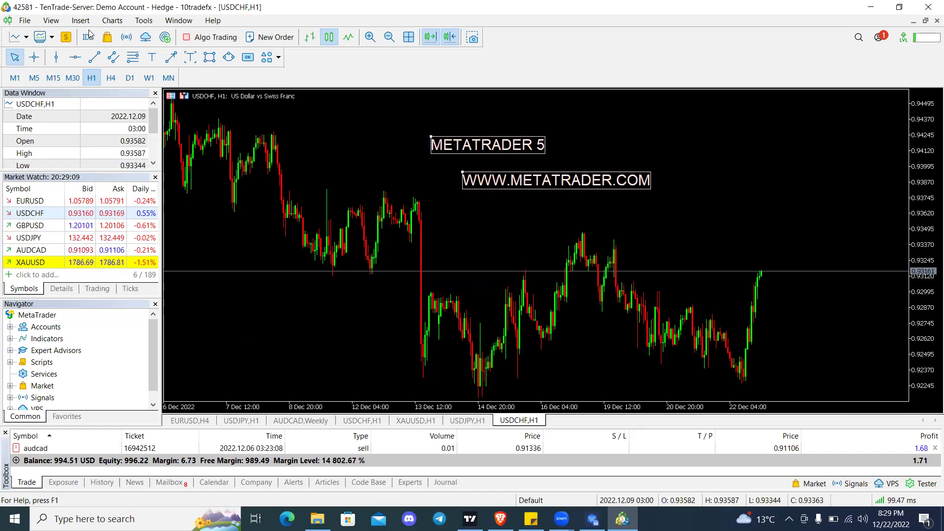
# - Use File > Open an Account, search 'TENTRADE' and proceed with TenTrade Ltd
pyautogui.click(28, 23)
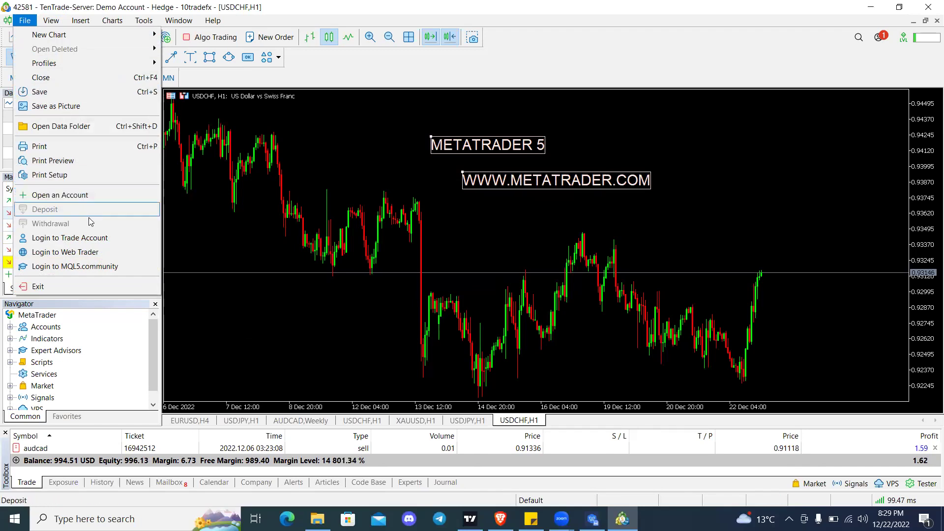
pyautogui.click(73, 197)
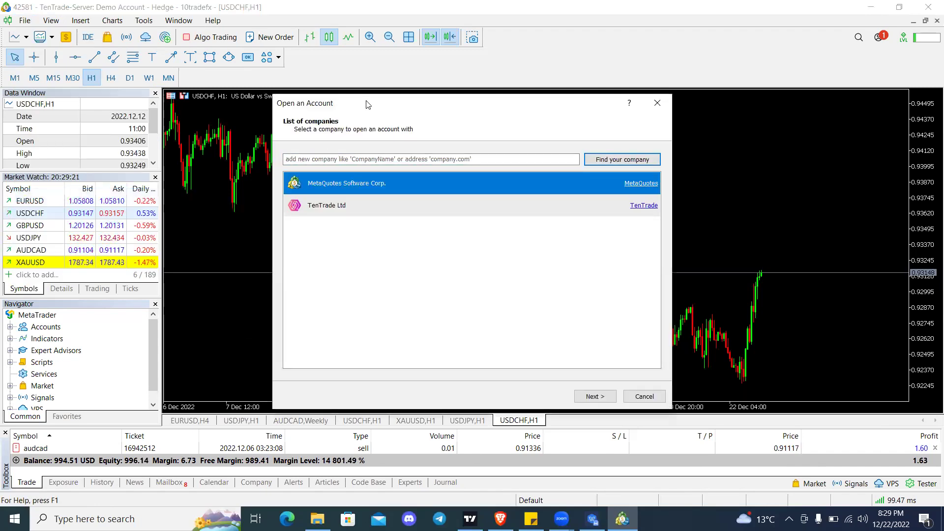
pyautogui.click(368, 160)
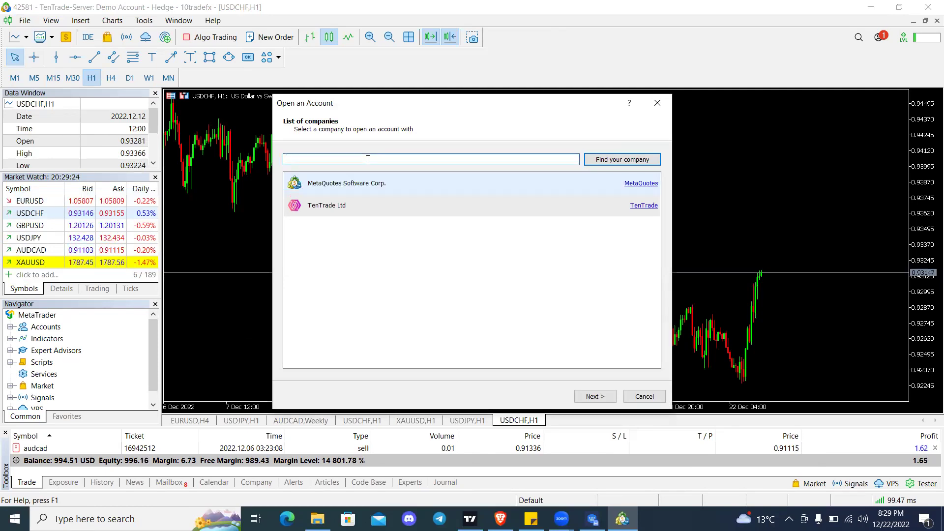
pyautogui.write('TENTRADE')
pyautogui.press('Return')
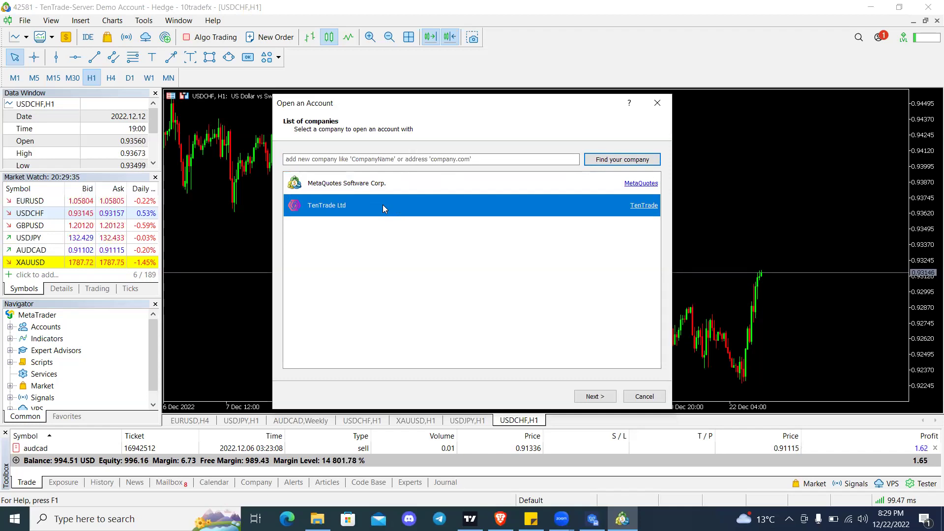
pyautogui.click(595, 397)
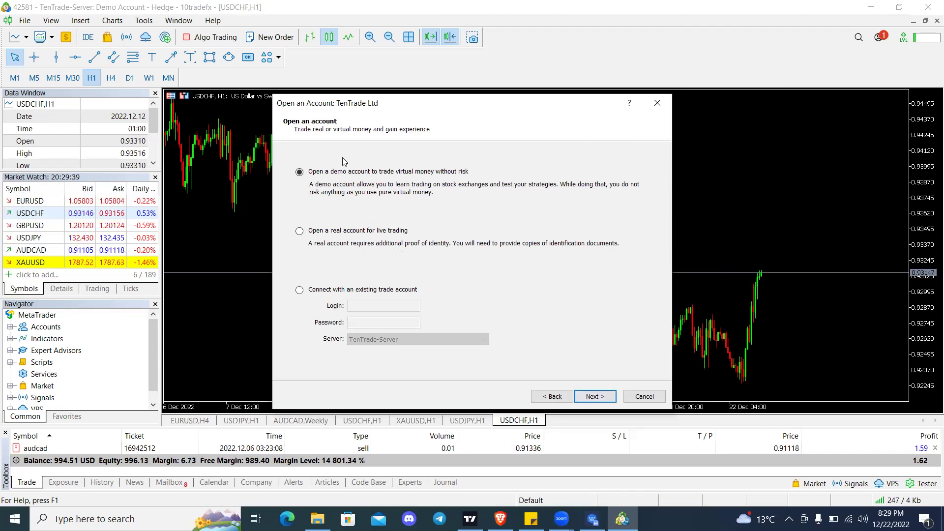
# - Connect to the existing TenTrade demo account by pasting its password and typing its login number
pyautogui.click(299, 290)
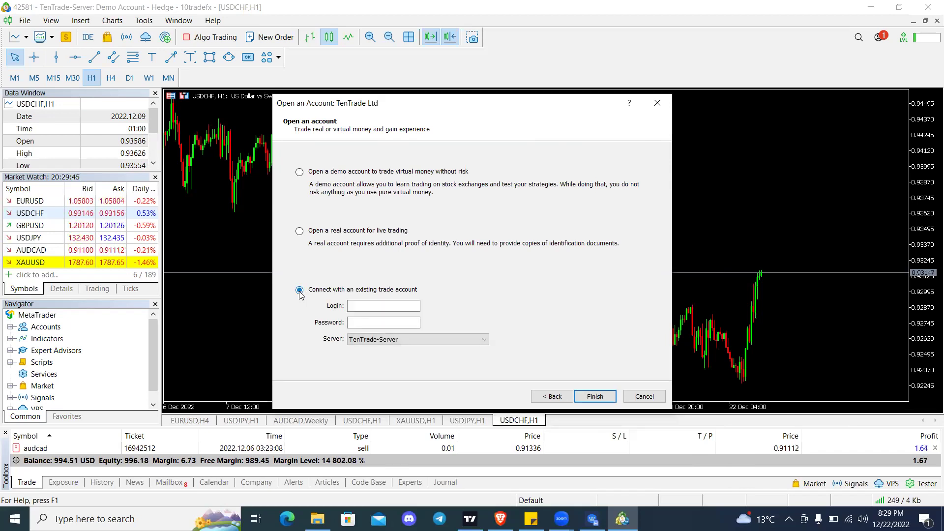
pyautogui.click(380, 307)
pyautogui.click(380, 307)
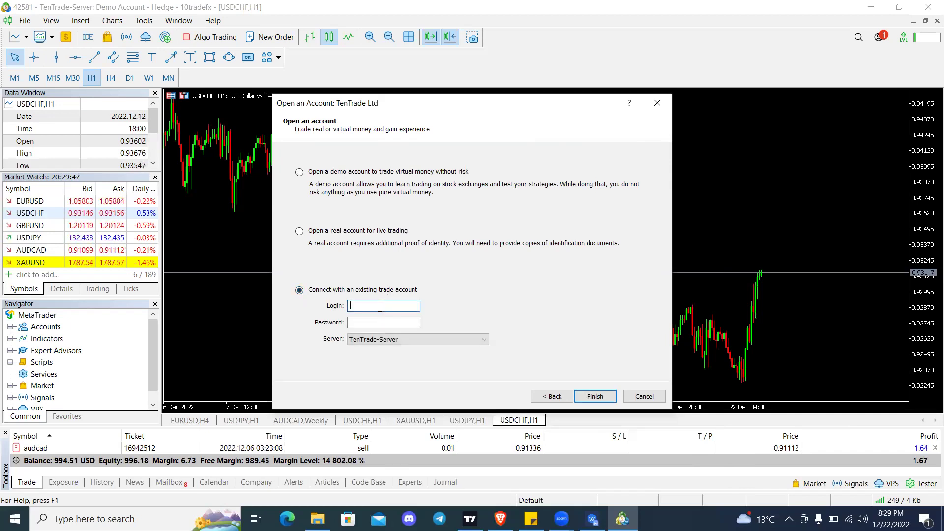
pyautogui.click(378, 322)
pyautogui.hotkey('ctrl', 'v')
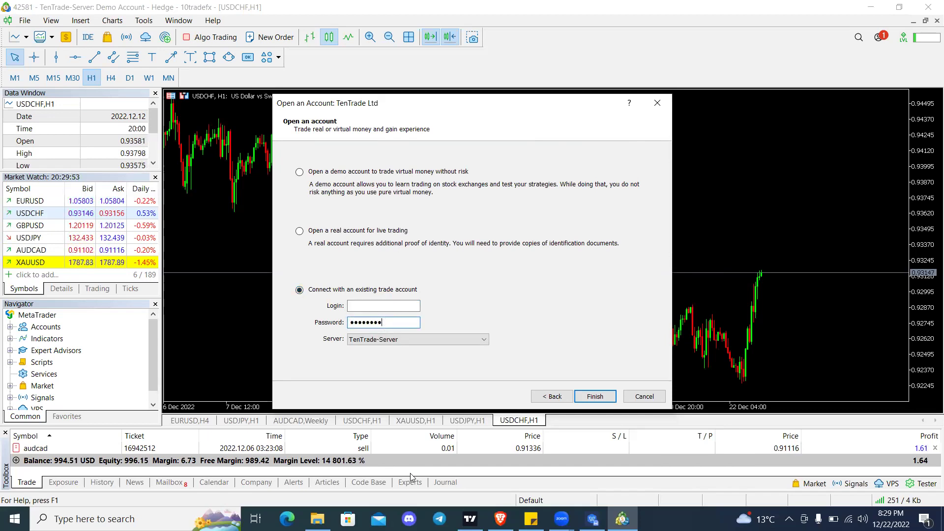
pyautogui.moveTo(500, 518)
pyautogui.click(497, 477)
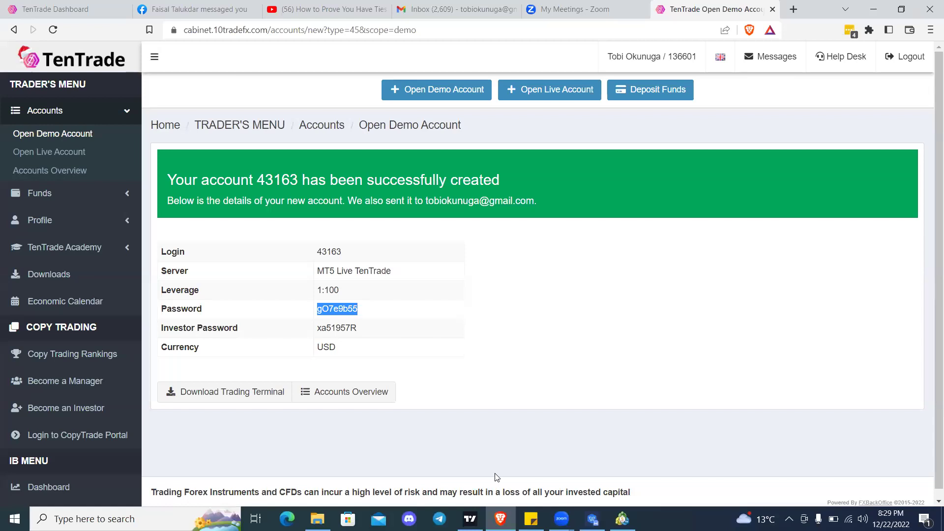
pyautogui.hotkey('alt', 'Tab')
pyautogui.hotkey('ctrl', 'v')
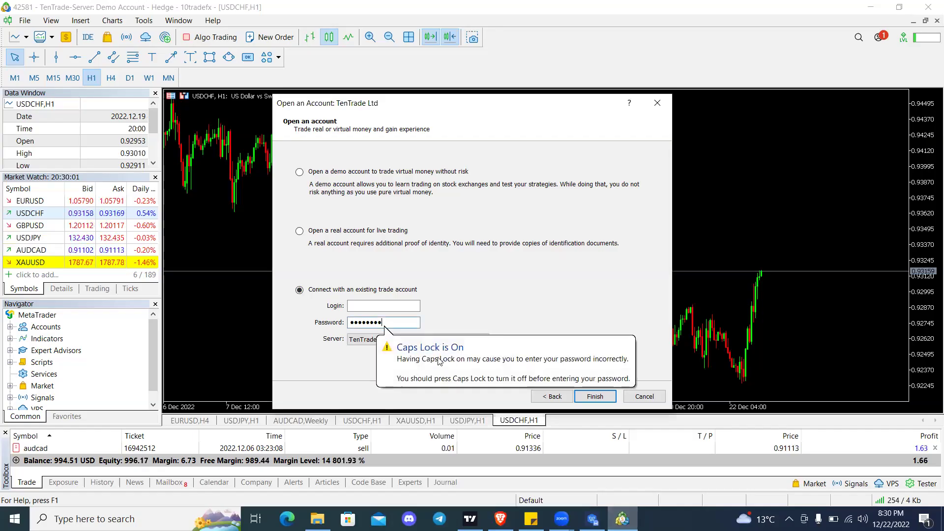
pyautogui.click(388, 306)
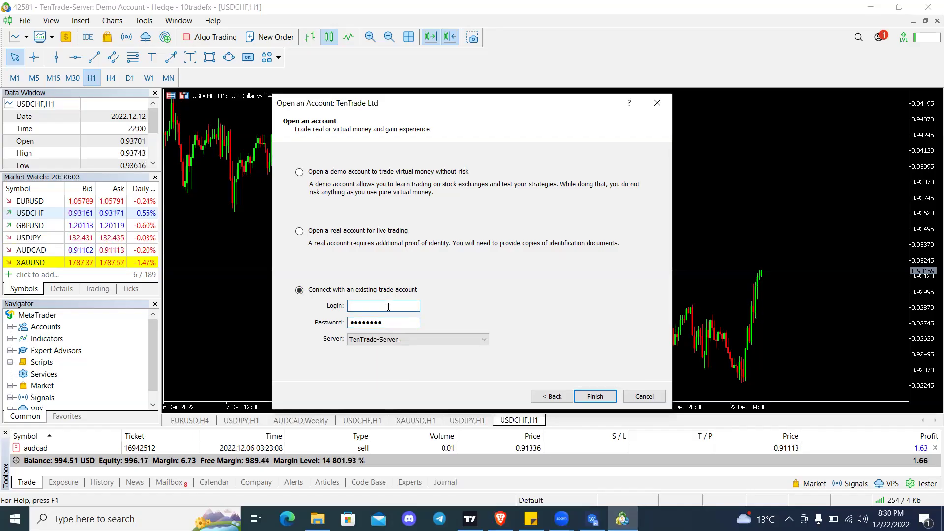
pyautogui.write('43163')
# - Finish logging in, check the 1 000.00 USD balance in the Trade tab, then return to the browser
pyautogui.click(595, 397)
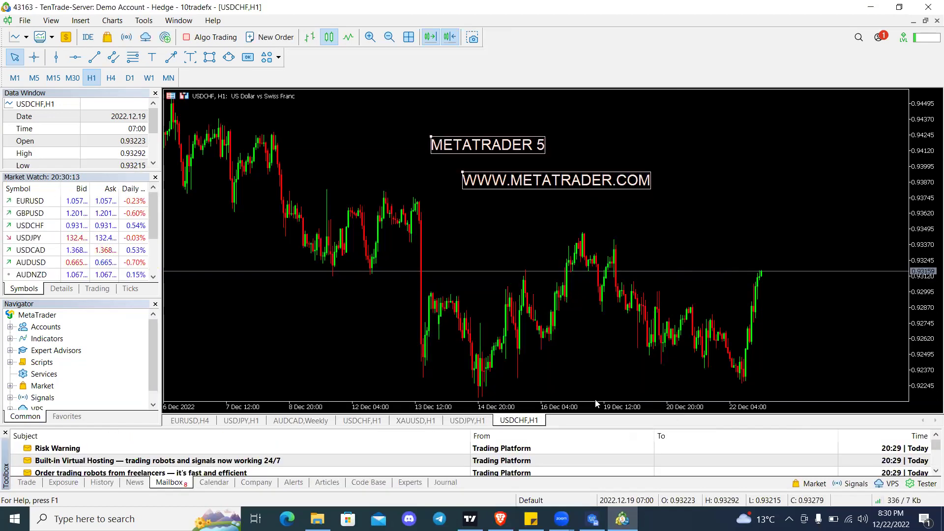
pyautogui.click(27, 483)
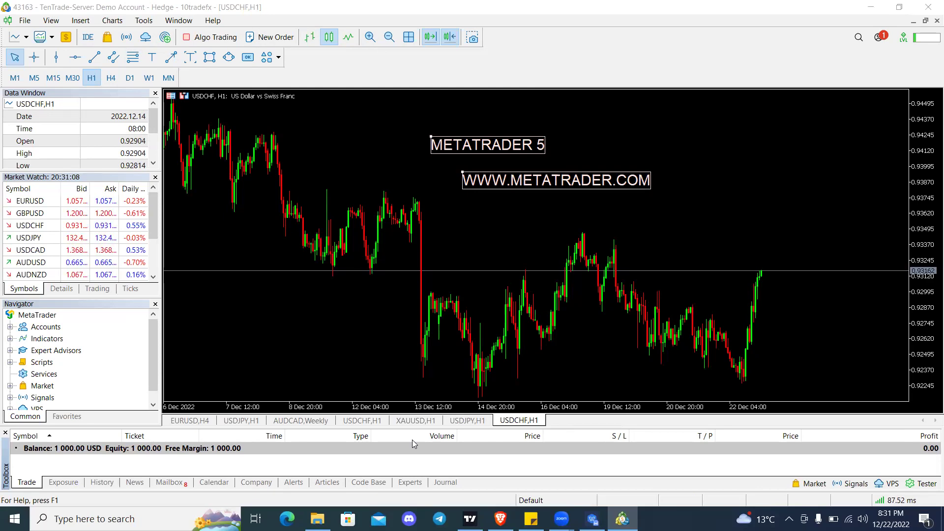
pyautogui.hotkey('alt', 'Tab')
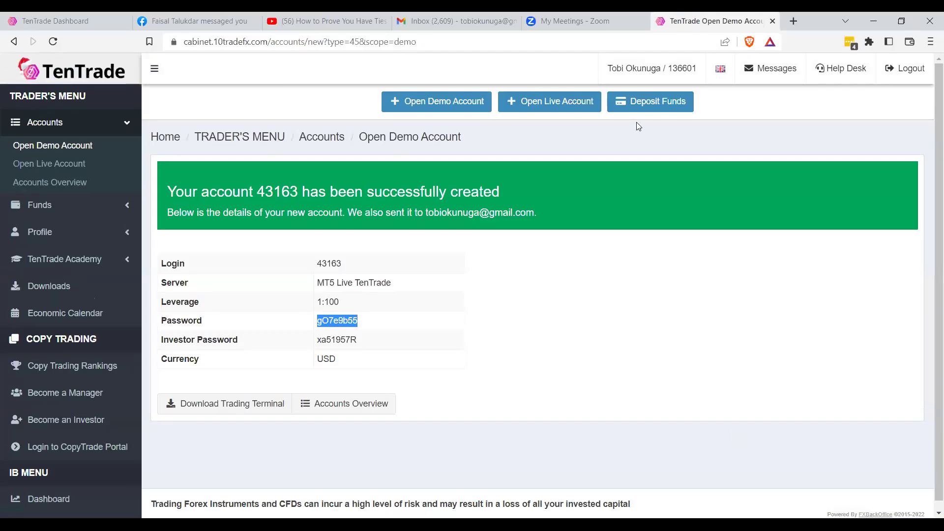
# - Load tradingview.com by entering TRADINGVIEW in Brave's address bar
pyautogui.click(638, 43)
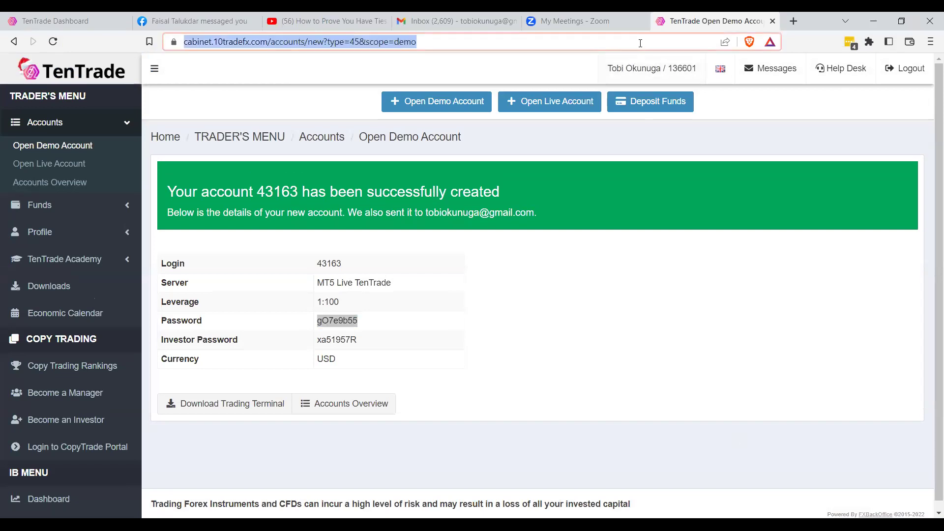
pyautogui.write('TRADI')
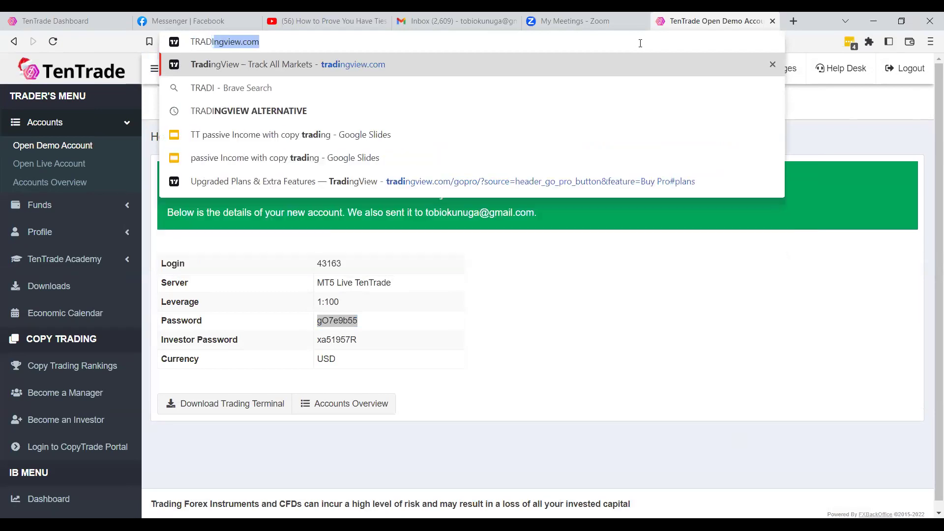
pyautogui.write('NGVIEW.com')
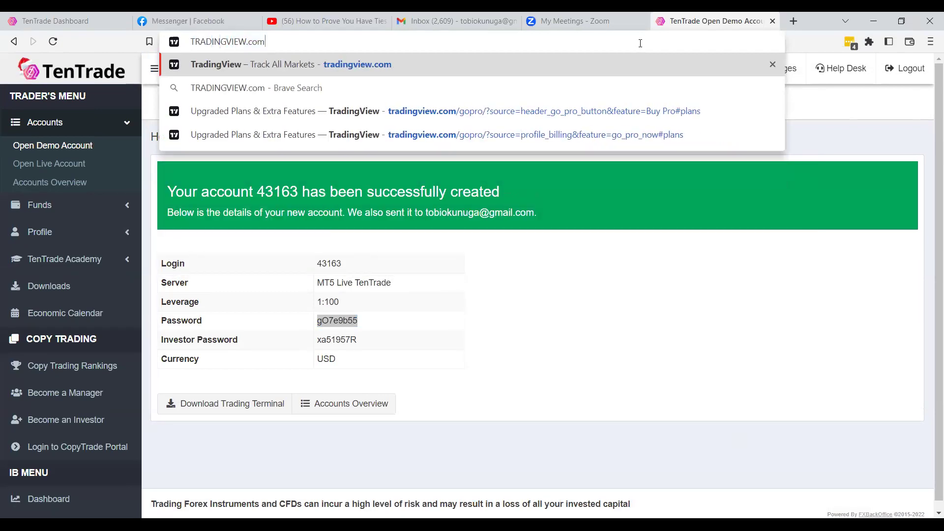
pyautogui.press('Return')
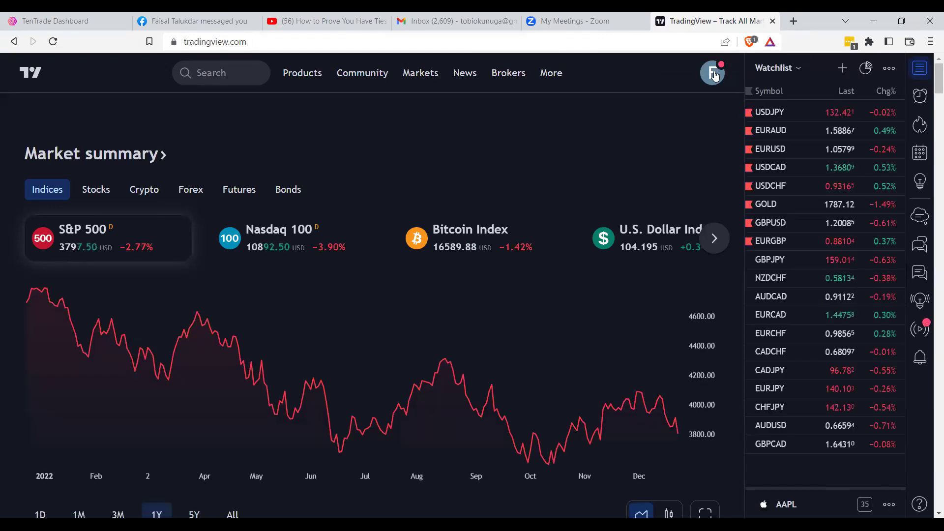
# - Open TradingView's Chart+ full charting view from the Products menu
pyautogui.moveTo(312, 75)
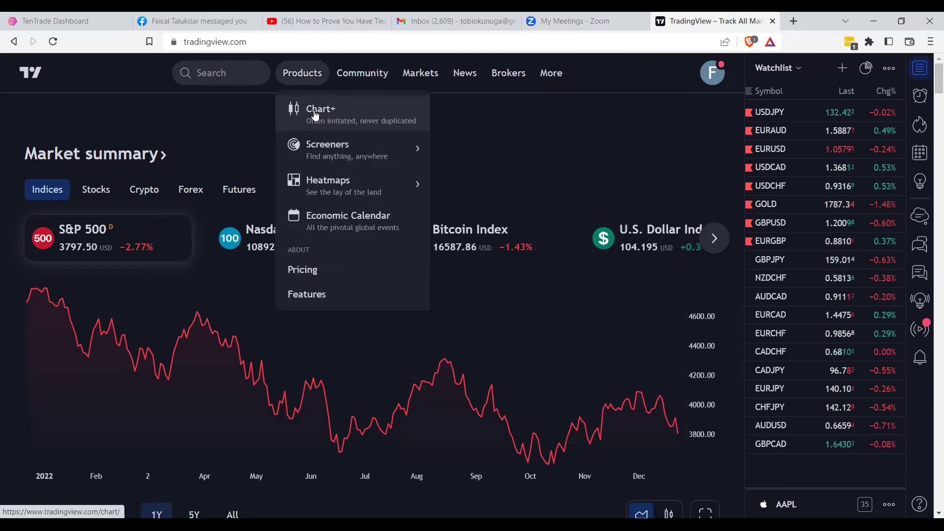
pyautogui.click(315, 115)
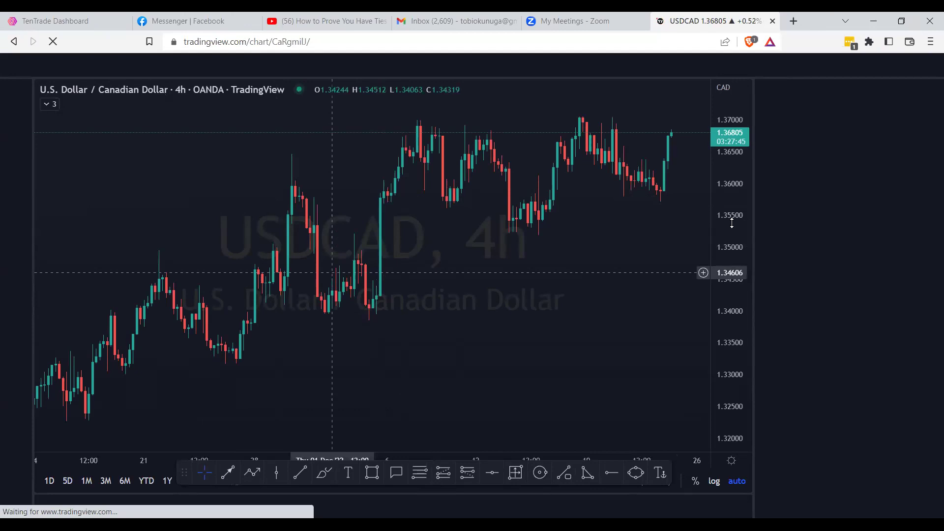
# - Compress the price scale and extend the top purple zone rightward, then return to MetaTrader 5
pyautogui.moveTo(730, 274); pyautogui.dragTo(728, 311)
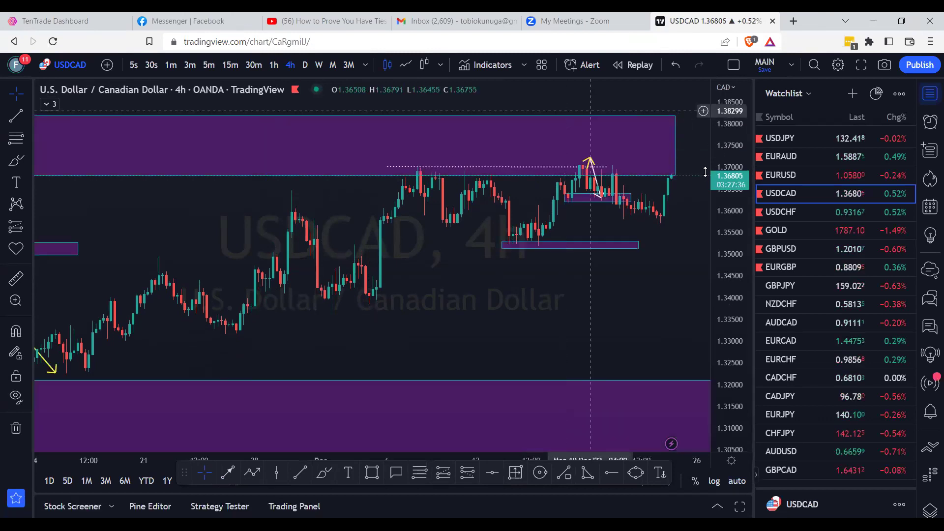
pyautogui.click(674, 147)
pyautogui.moveTo(688, 148); pyautogui.dragTo(702, 148)
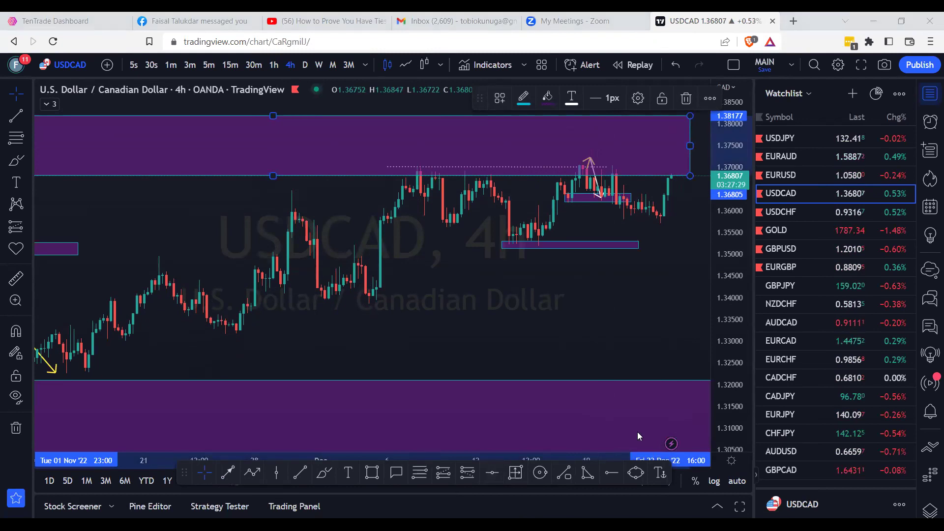
pyautogui.hotkey('alt', 'Tab')
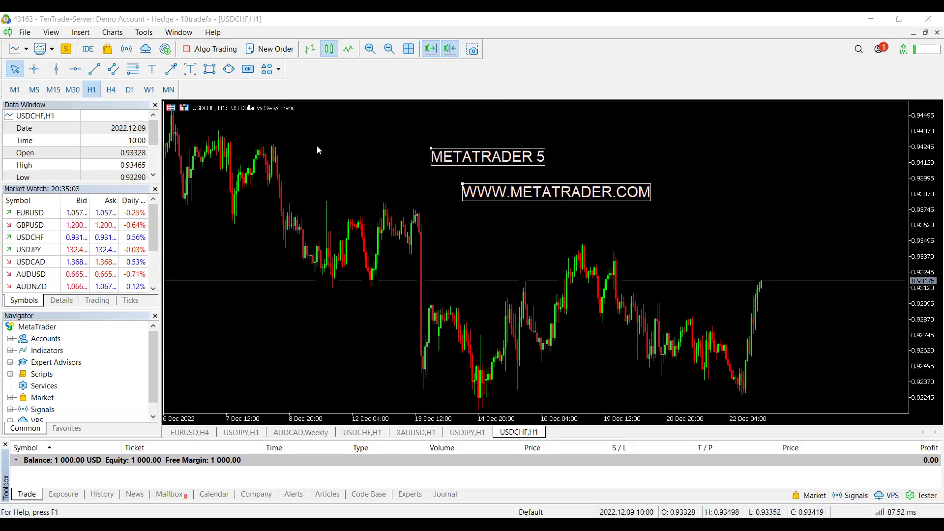
pyautogui.click(191, 69)
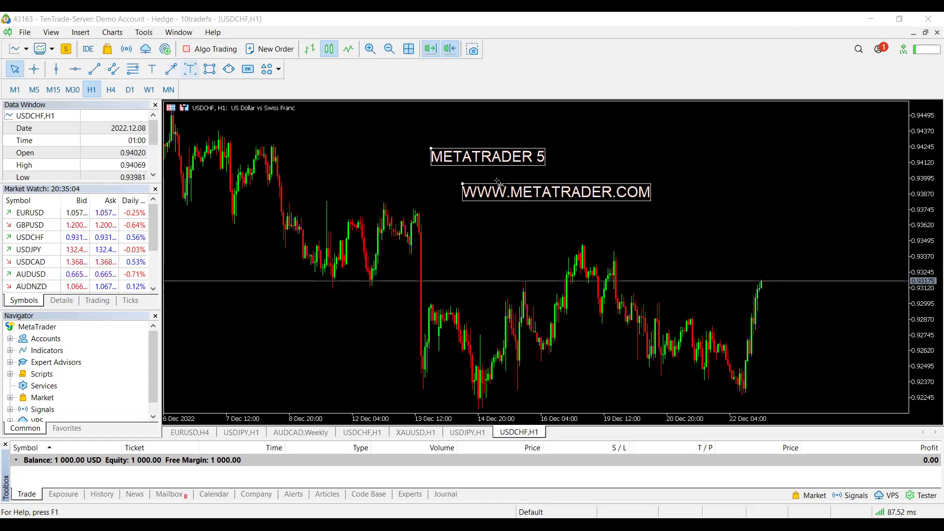
pyautogui.click(461, 231)
pyautogui.click(364, 258)
pyautogui.write('Lab')
pyautogui.press('BackSpace')
pyautogui.press('BackSpace')
pyautogui.press('BackSpace')
pyautogui.write('WW')
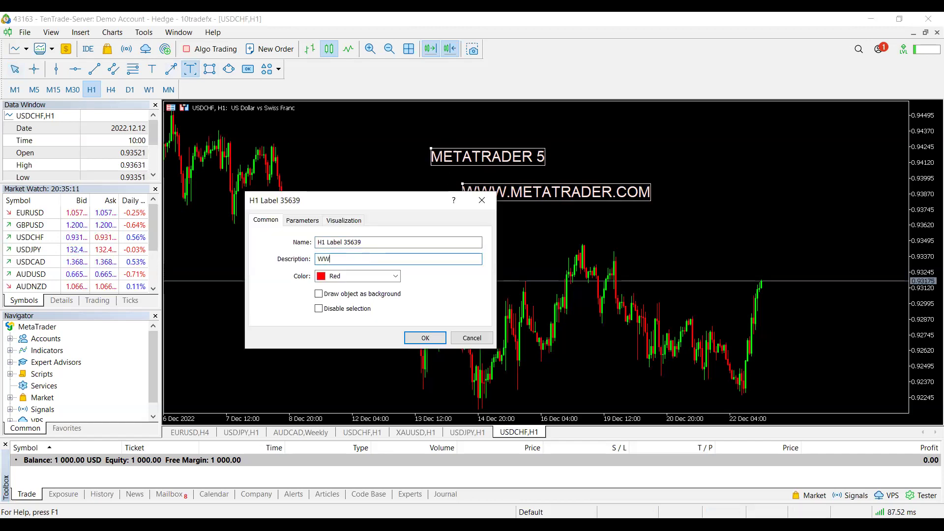
pyautogui.write('W.T')
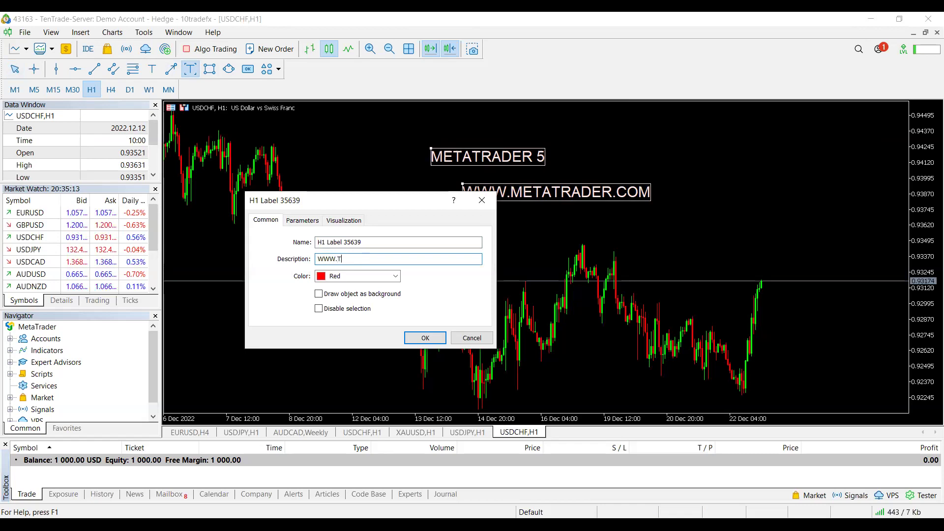
pyautogui.write('EN.TRADE')
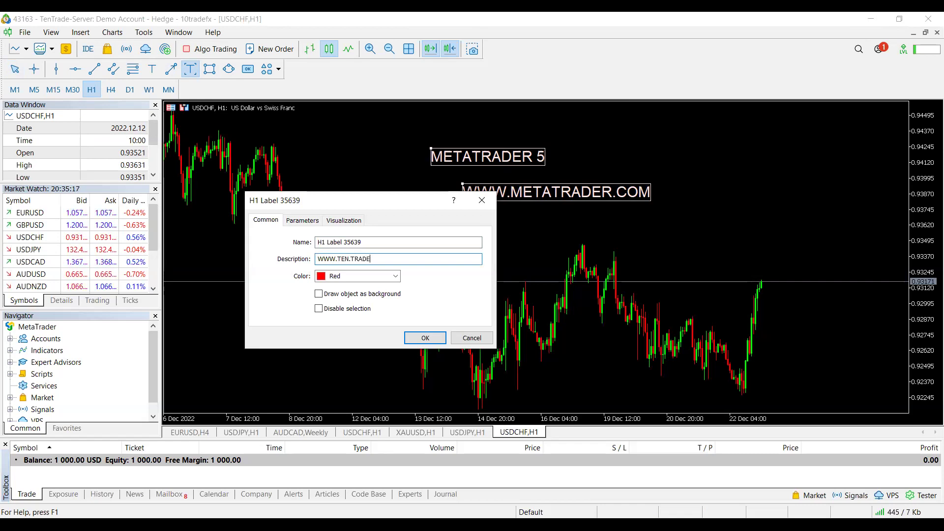
pyautogui.click(425, 337)
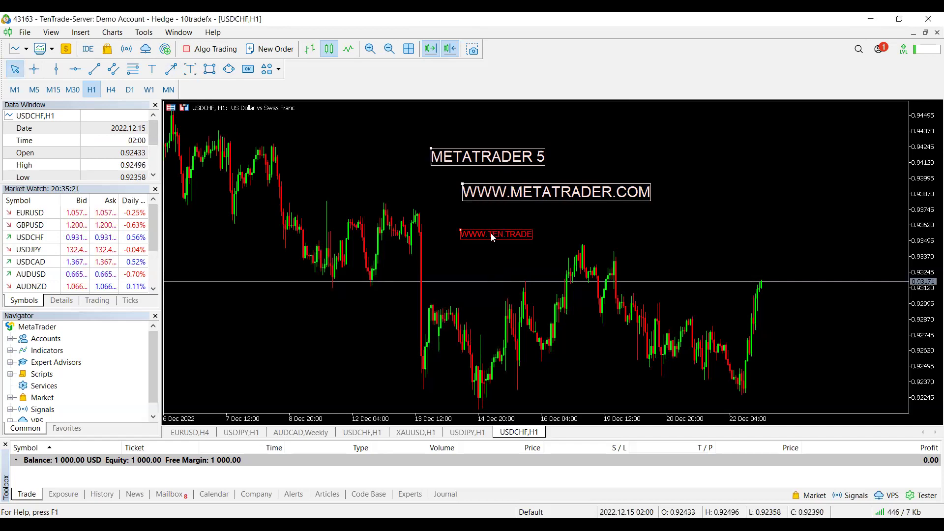
pyautogui.click(547, 196)
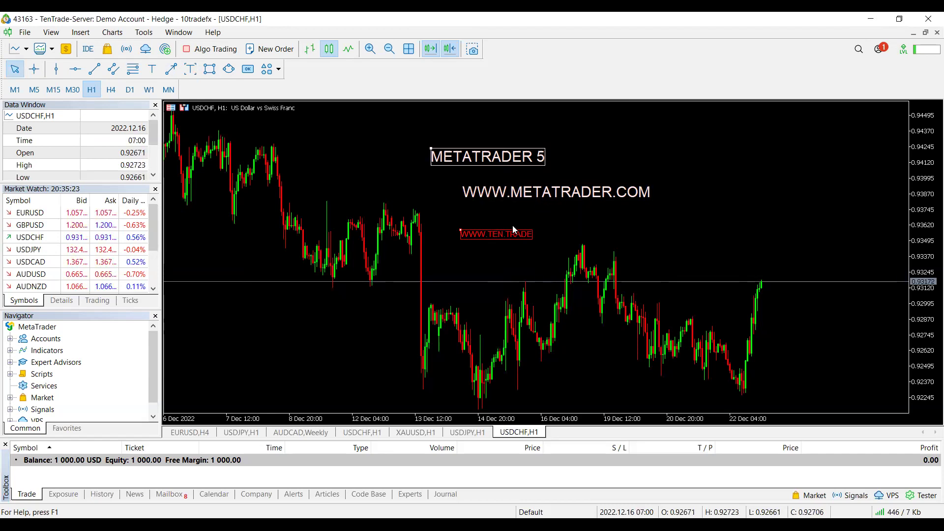
pyautogui.click(539, 194)
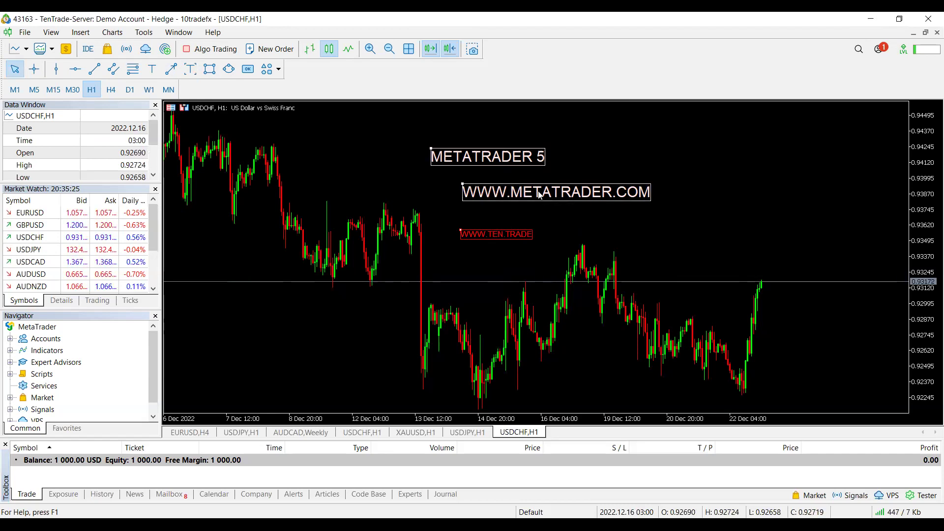
pyautogui.rightClick(539, 194)
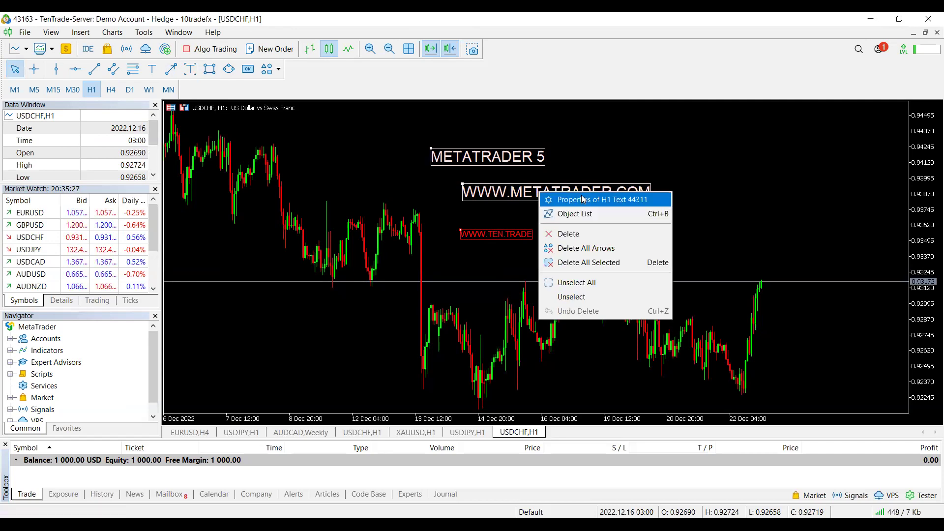
pyautogui.click(582, 199)
pyautogui.click(398, 258)
pyautogui.press('BackSpace')
pyautogui.press('BackSpace')
pyautogui.press('BackSpace')
pyautogui.press('BackSpace')
pyautogui.press('BackSpace')
pyautogui.press('BackSpace')
pyautogui.press('BackSpace')
pyautogui.press('BackSpace')
pyautogui.press('BackSpace')
pyautogui.press('BackSpace')
pyautogui.press('BackSpace')
pyautogui.press('BackSpace')
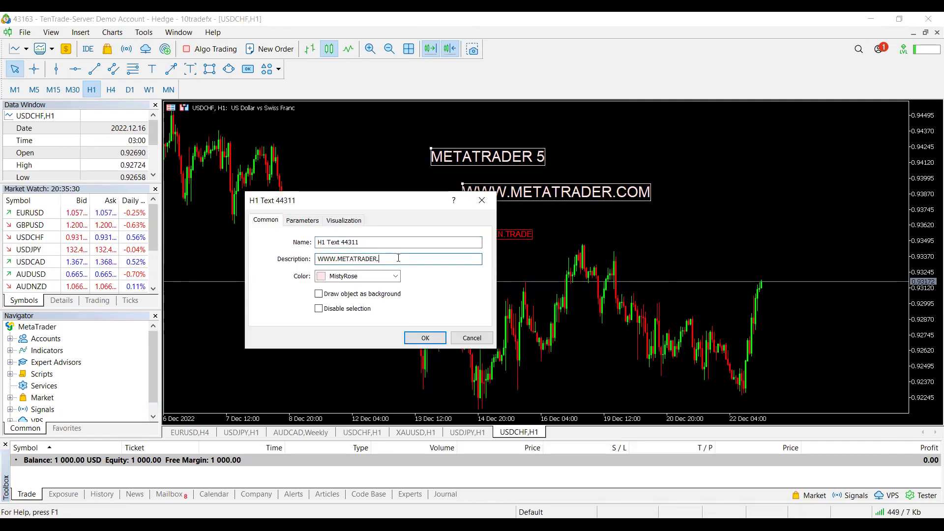
pyautogui.press('BackSpace')
pyautogui.press('BackSpace')
pyautogui.write('TEN.TRADE')
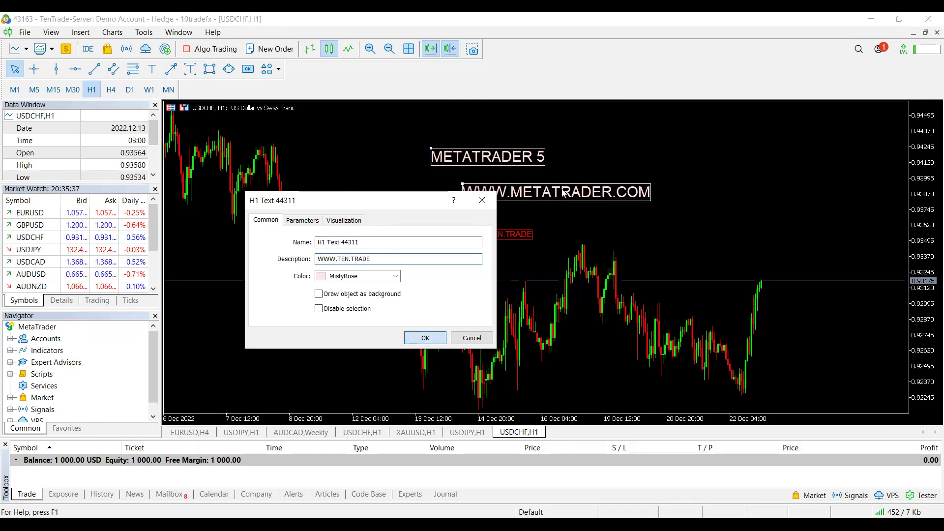
pyautogui.press('Return')
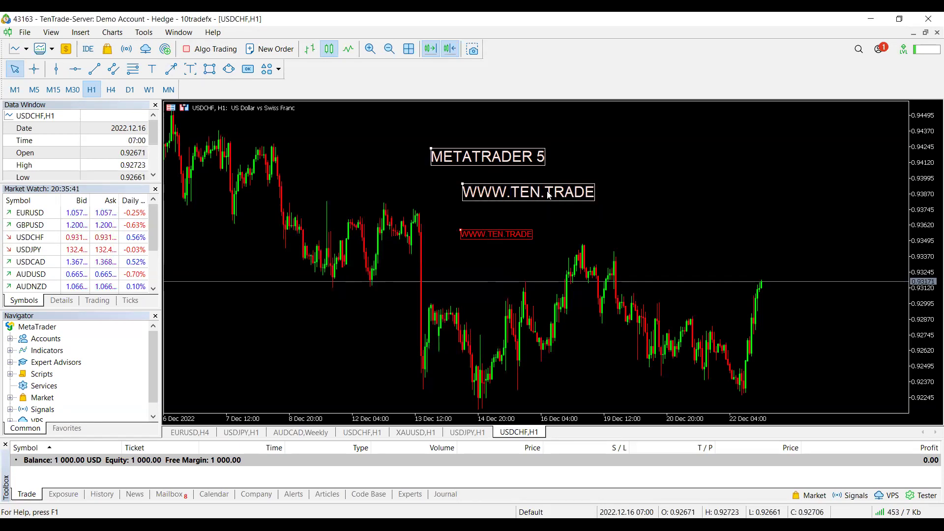